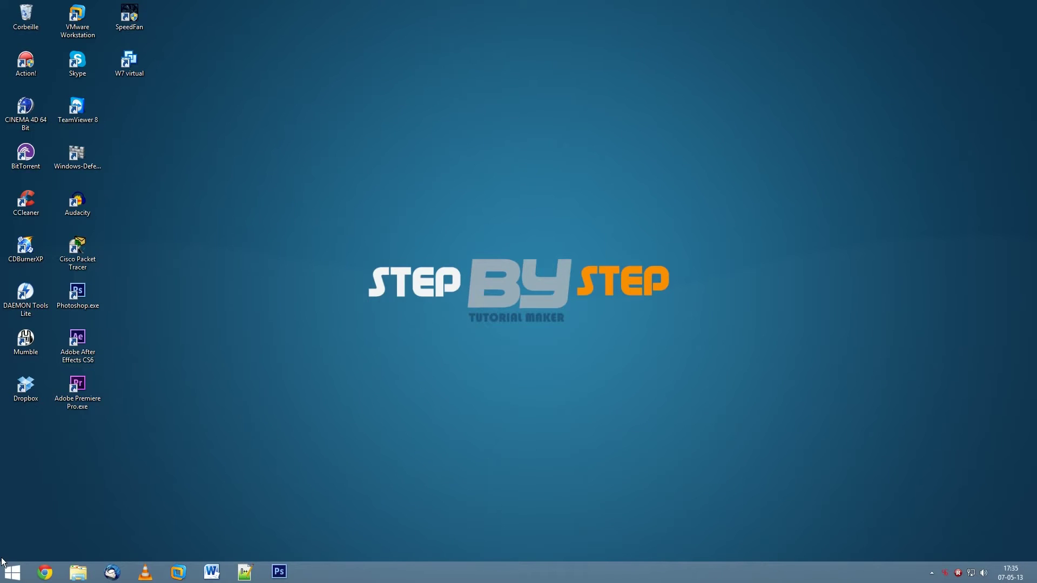
# Open Computer Management in a maximized window, adjust the console tree's width and display Disk Management
pyautogui.click(7, 571)
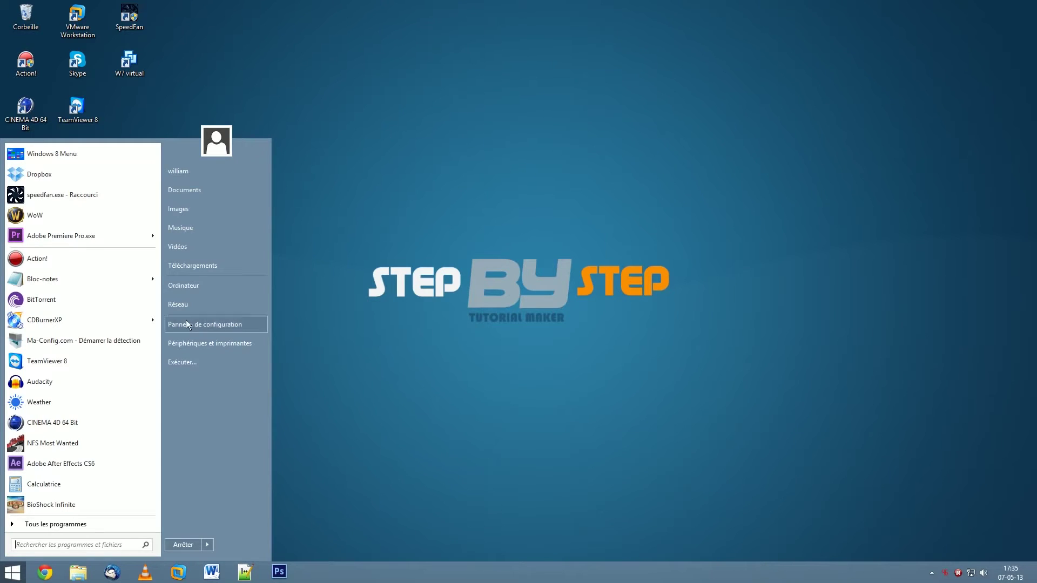
pyautogui.rightClick(188, 292)
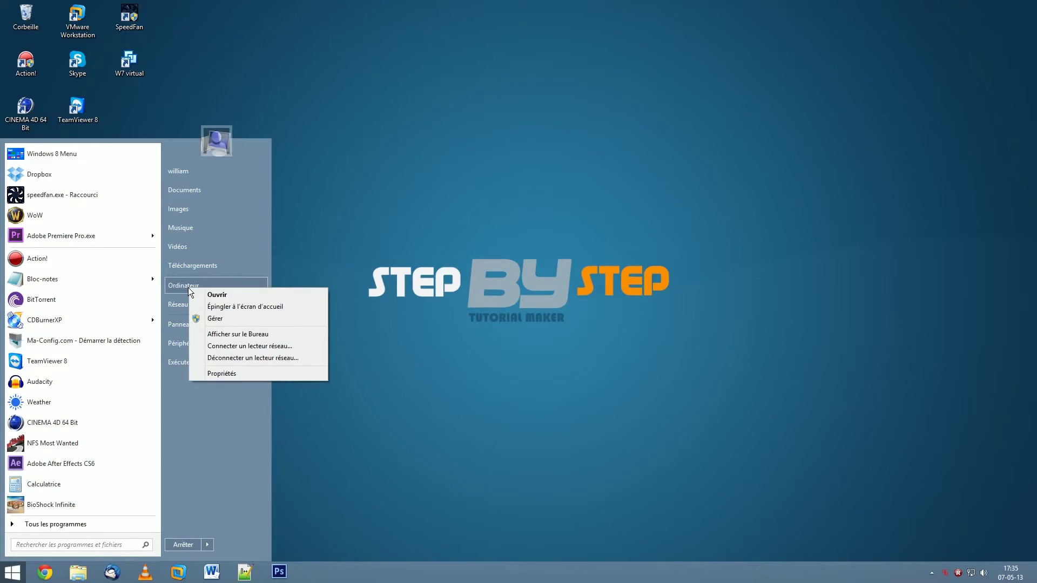
pyautogui.click(225, 321)
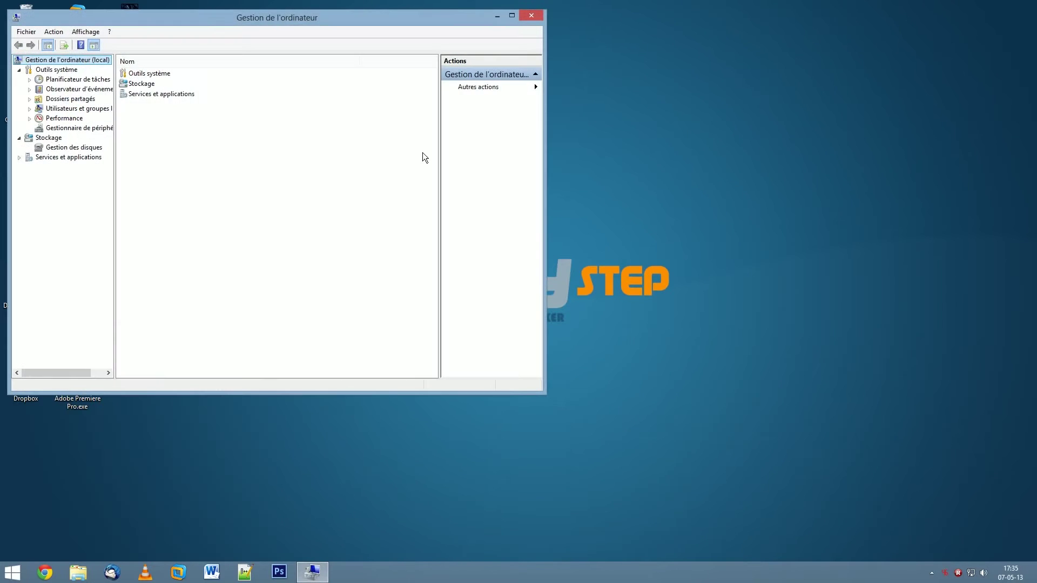
pyautogui.click(511, 16)
pyautogui.moveTo(102, 215); pyautogui.dragTo(244, 227)
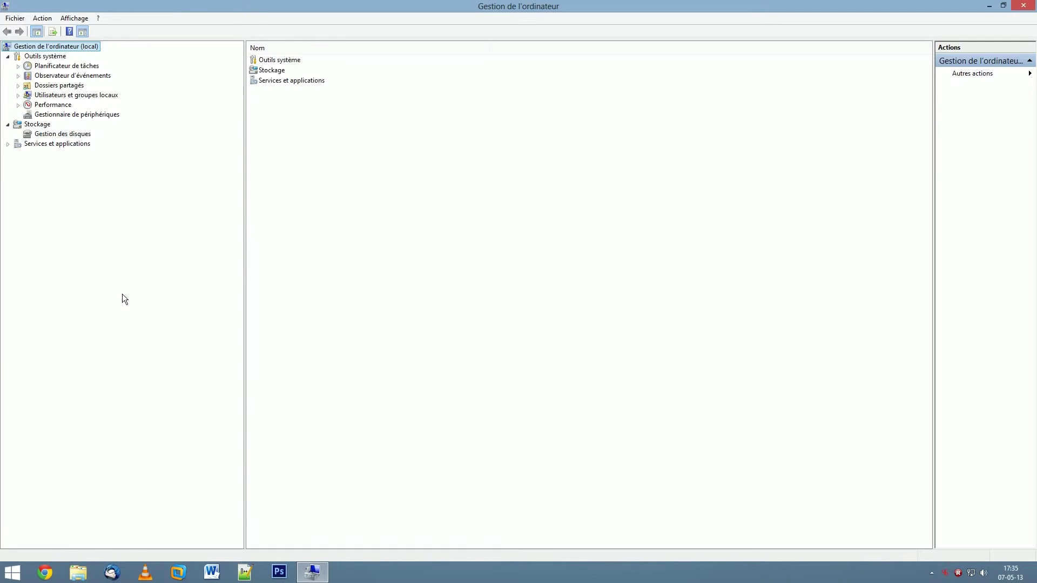
pyautogui.click(57, 133)
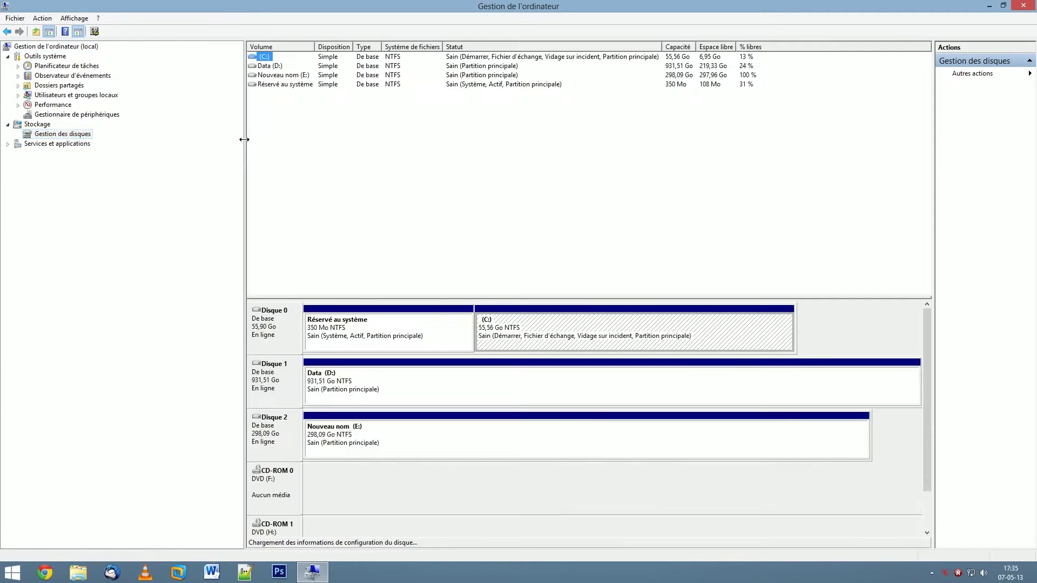
pyautogui.moveTo(244, 139); pyautogui.dragTo(181, 143)
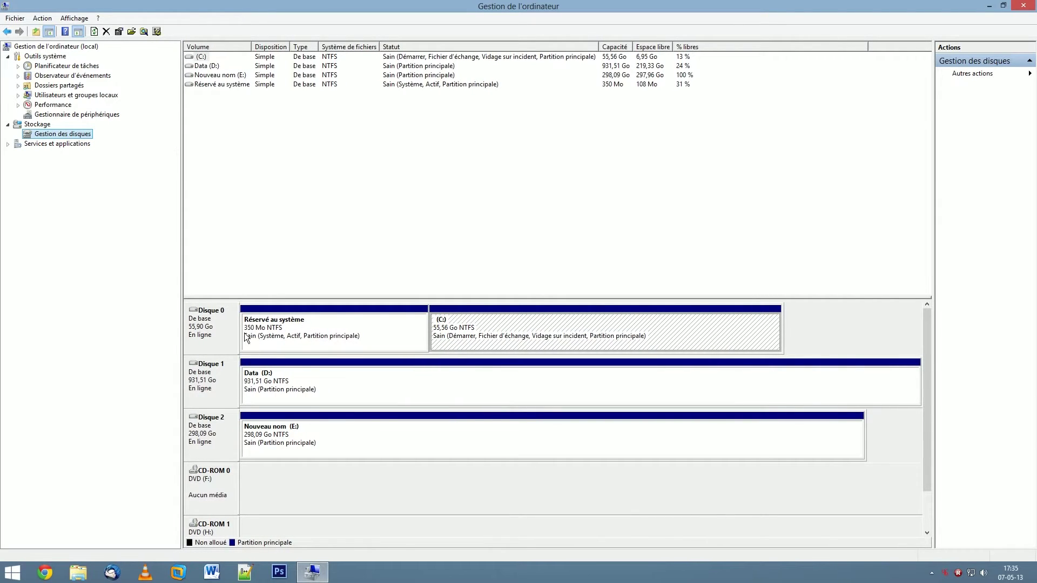
# Look at the hard drives listed in the Computer window, including Nouveau nom (E:), and return to Disk Management
pyautogui.click(12, 572)
pyautogui.click(224, 291)
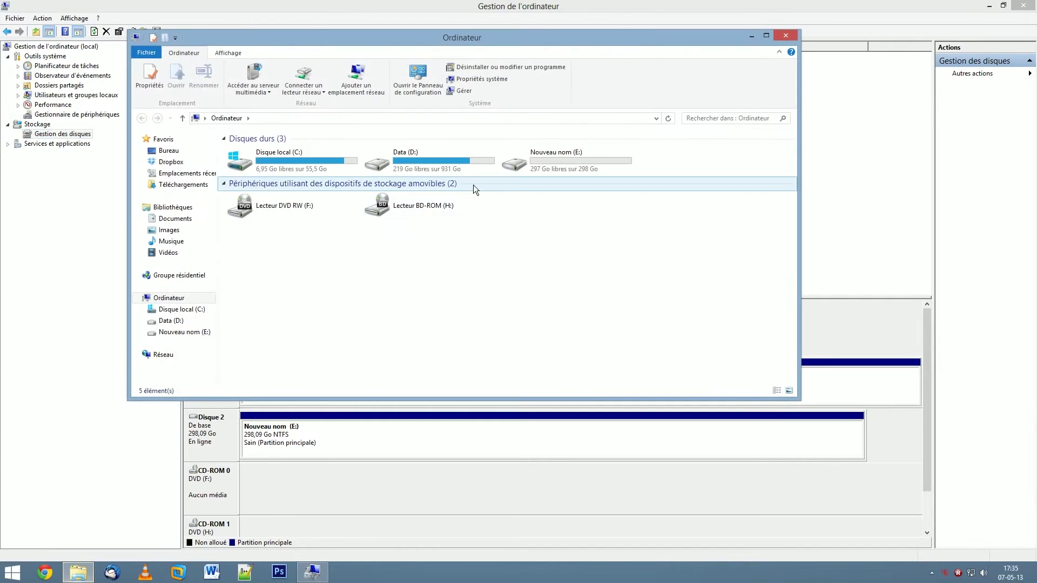
pyautogui.click(751, 37)
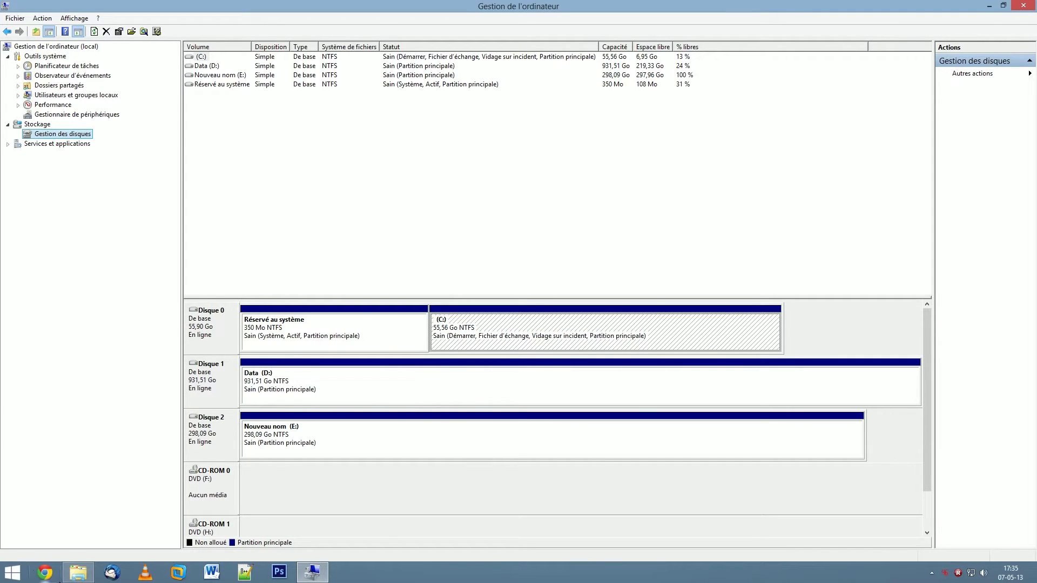
pyautogui.click(75, 577)
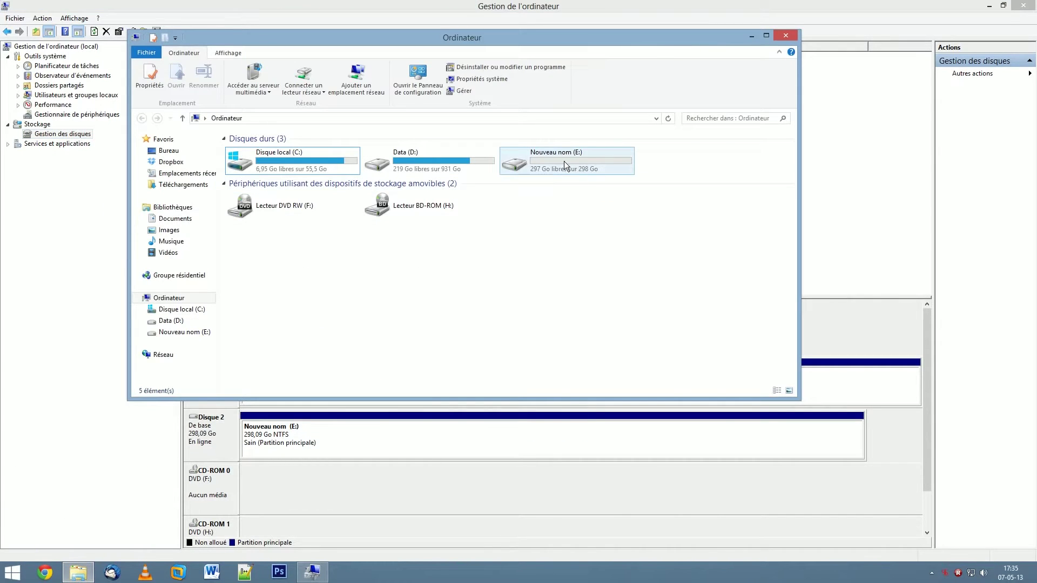
pyautogui.click(572, 153)
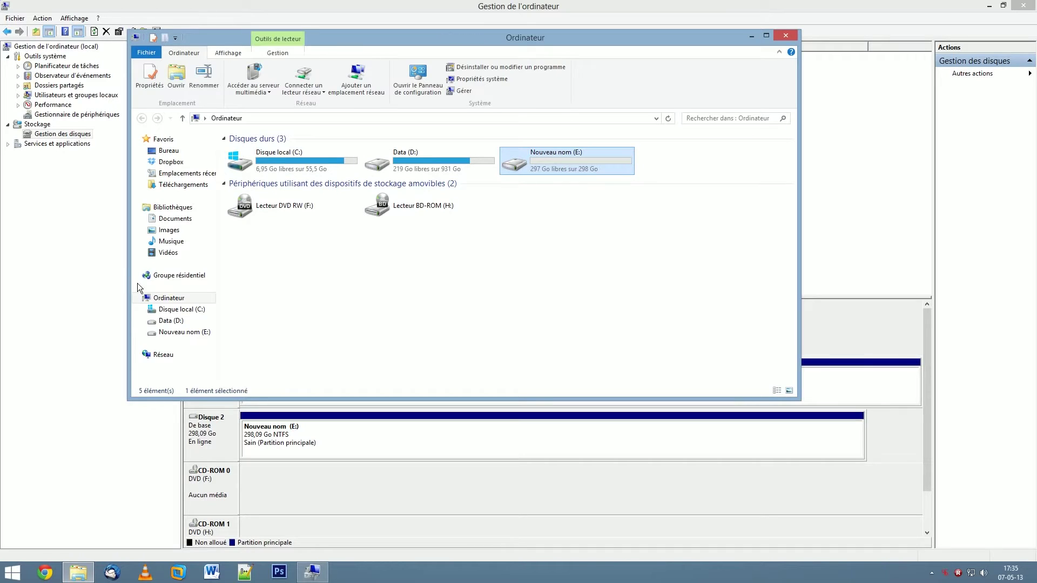
pyautogui.click(96, 248)
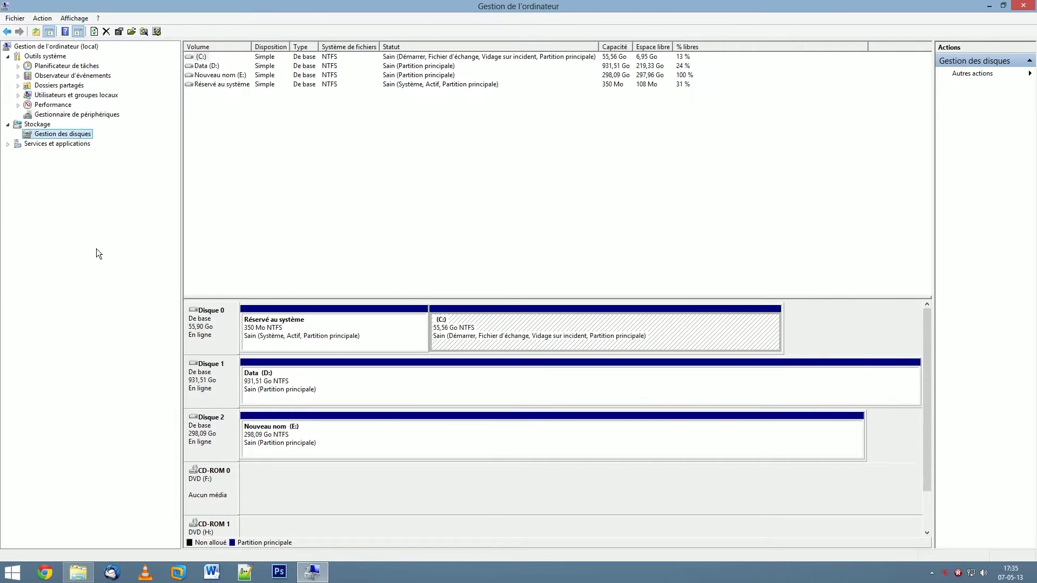
# Delete the Nouveau nom (E:) volume on Disk 2 and check the drive list in the Computer window
pyautogui.rightClick(303, 445)
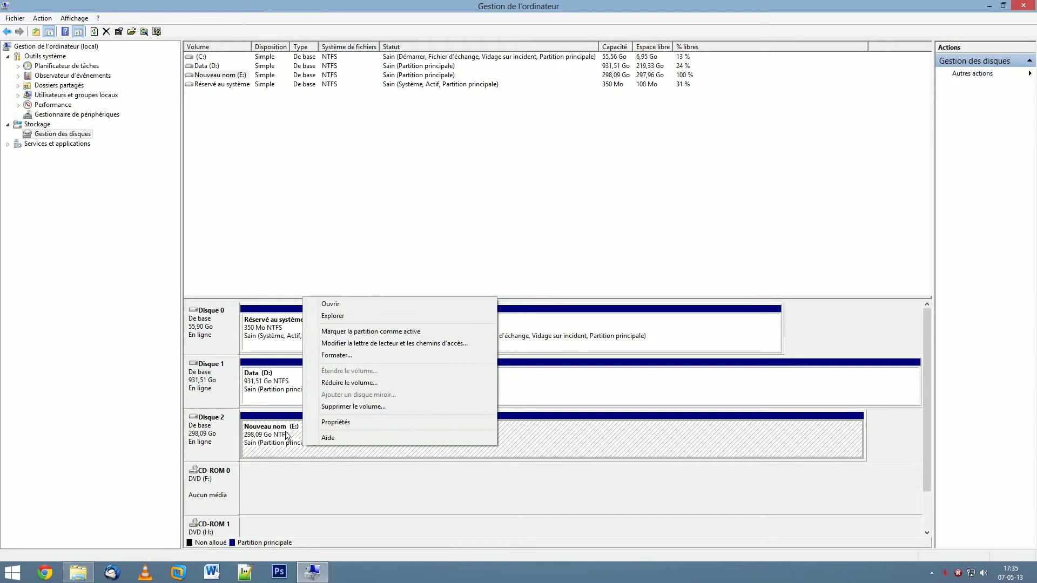
pyautogui.click(401, 407)
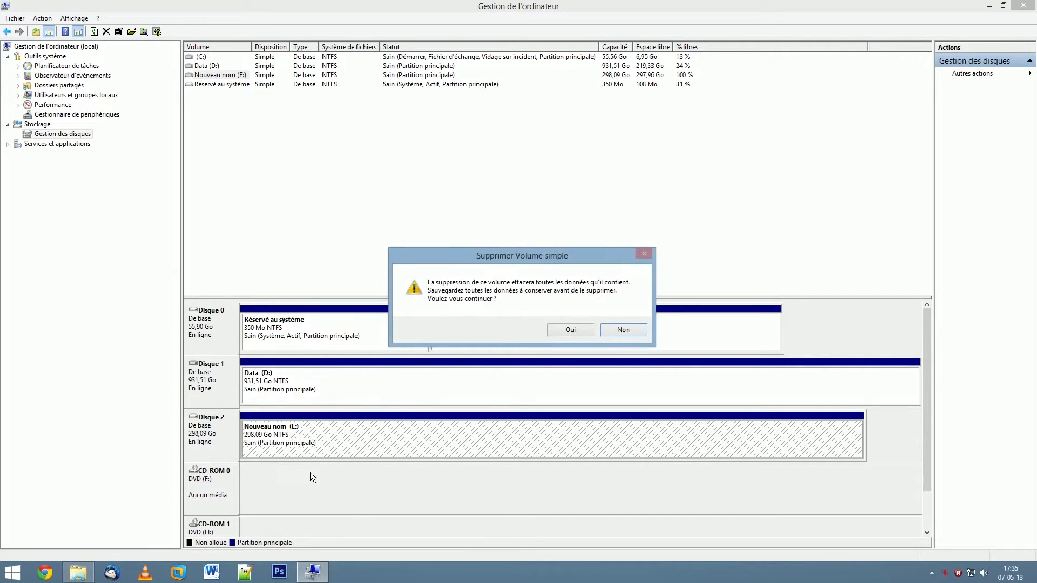
pyautogui.click(570, 330)
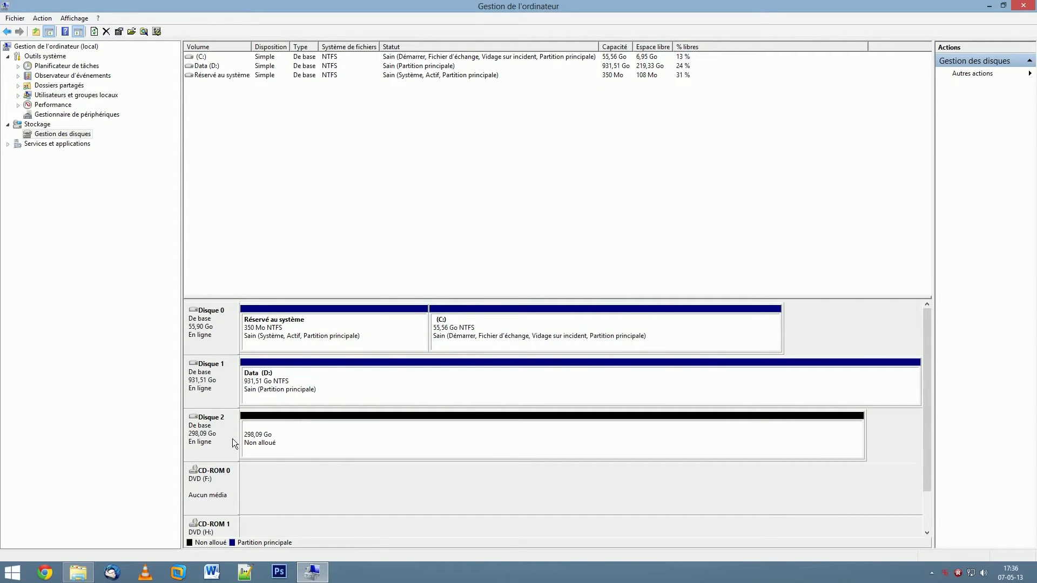
pyautogui.click(78, 572)
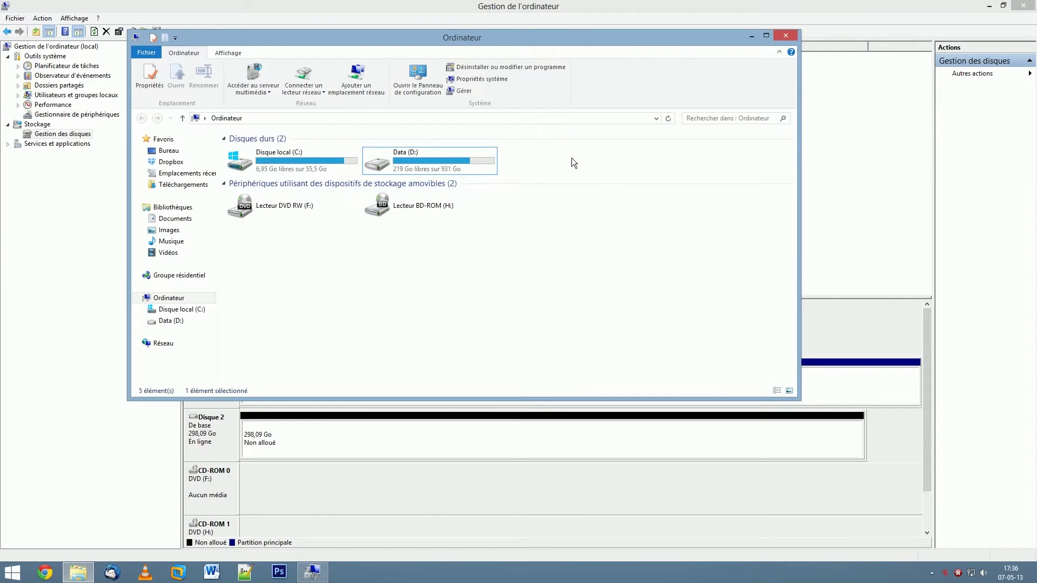
pyautogui.click(427, 428)
# Start a new simple volume on Disk 2's unallocated space, keeping the maximum size of 305243 MB and assigning drive letter P
pyautogui.rightClick(425, 440)
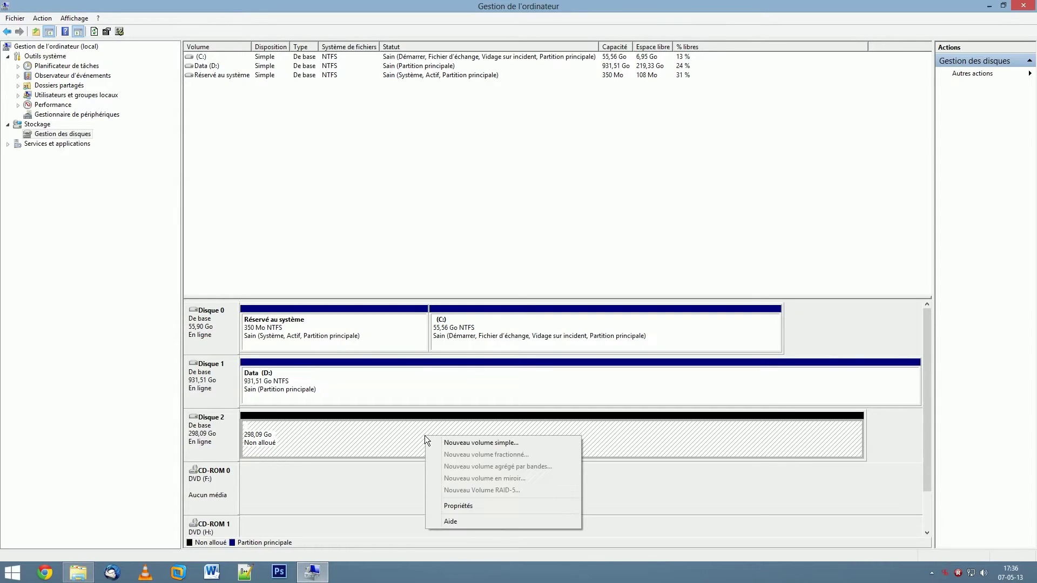
pyautogui.click(495, 444)
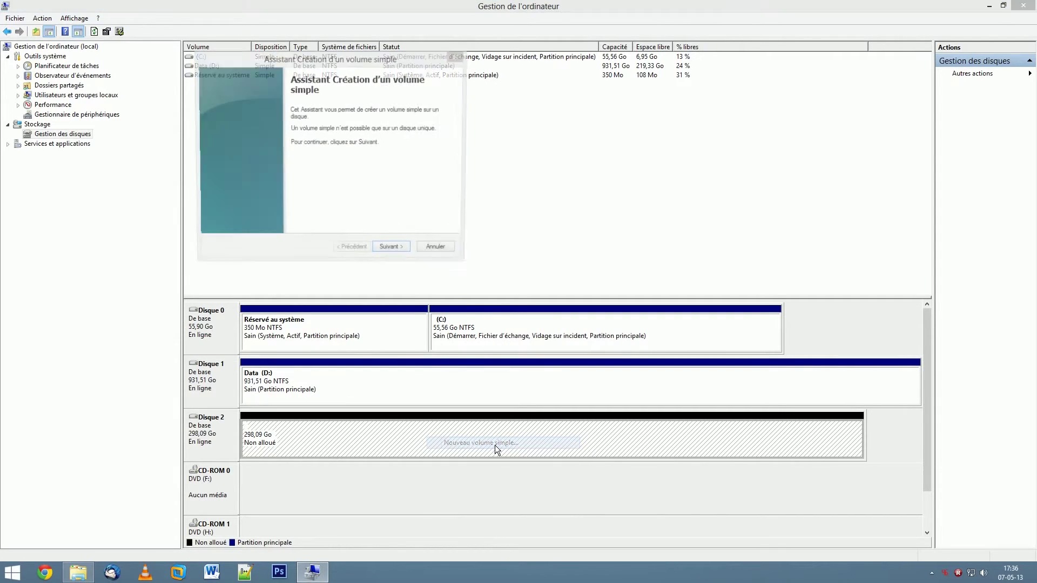
pyautogui.click(393, 250)
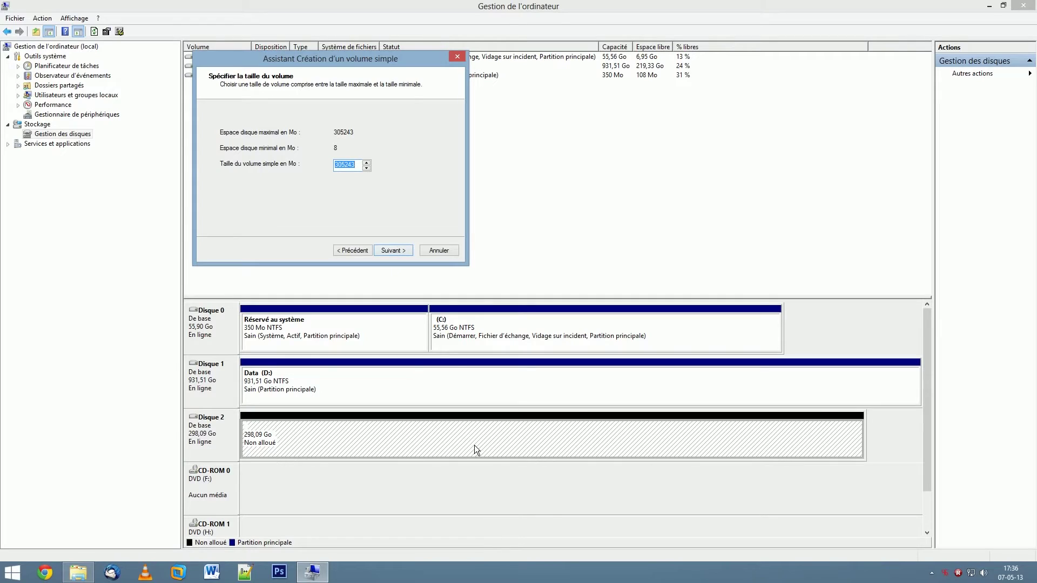
pyautogui.click(404, 251)
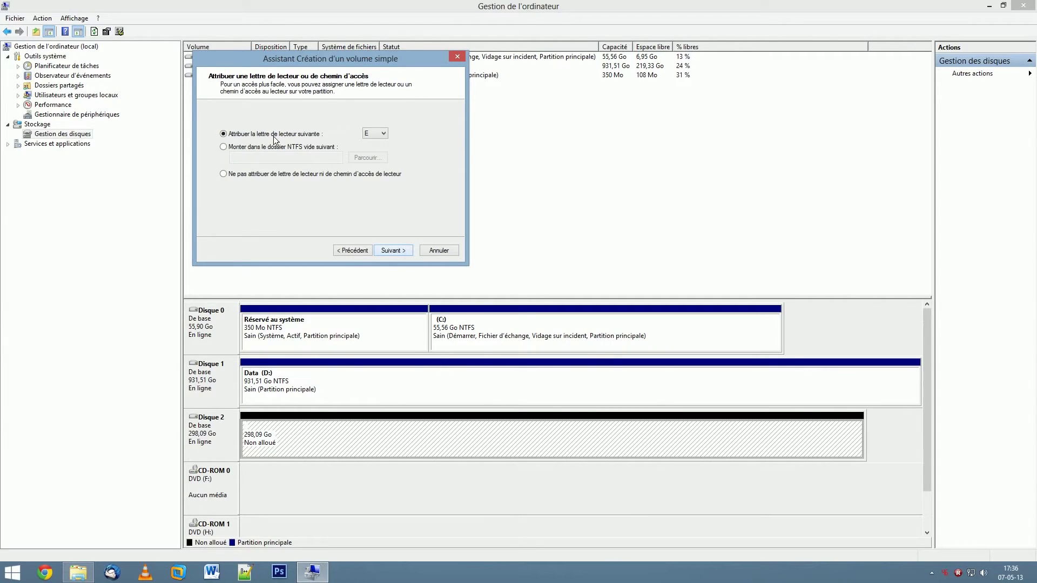
pyautogui.click(377, 134)
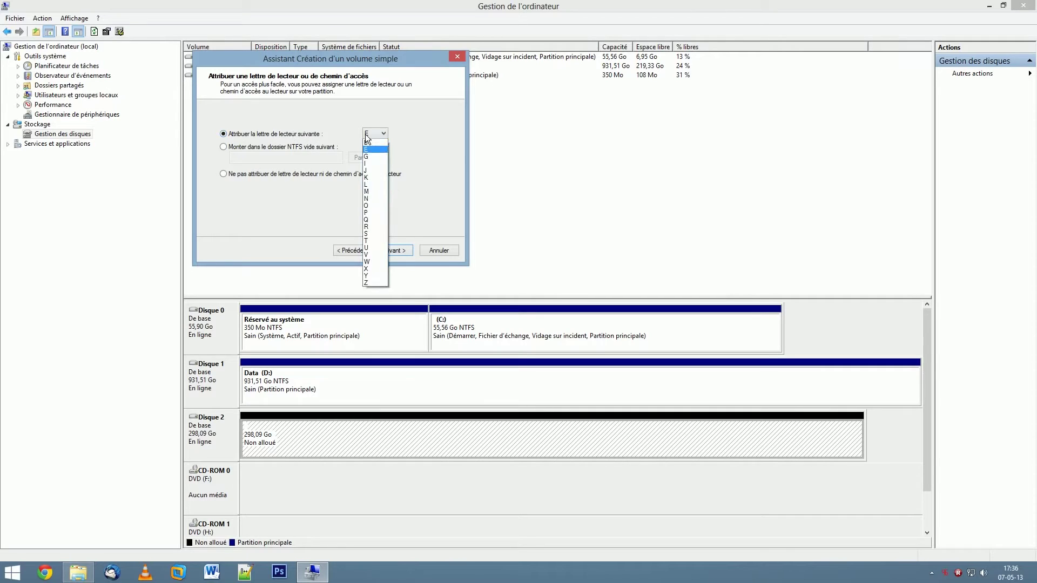
pyautogui.click(380, 221)
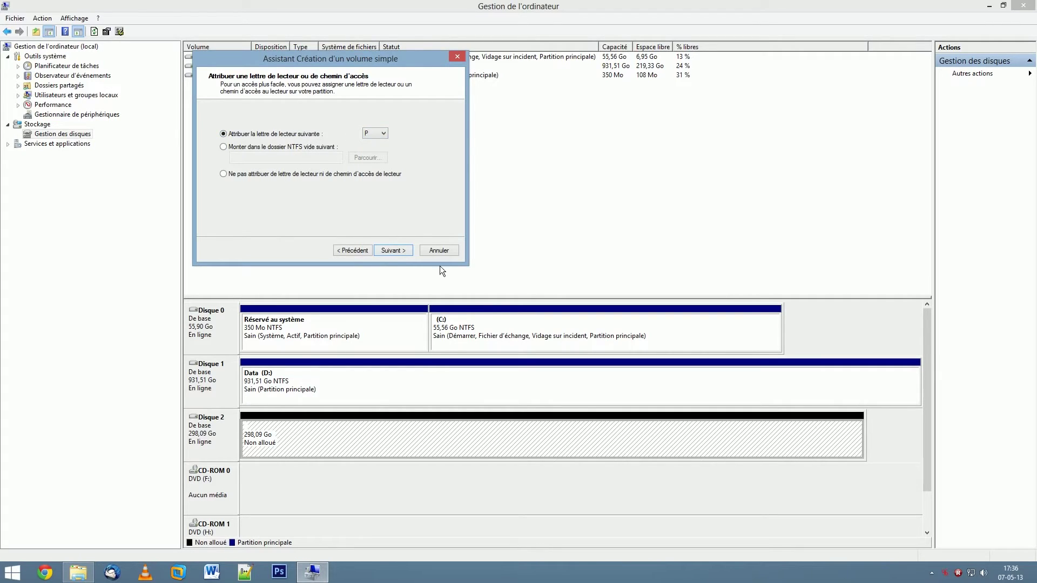
pyautogui.click(395, 250)
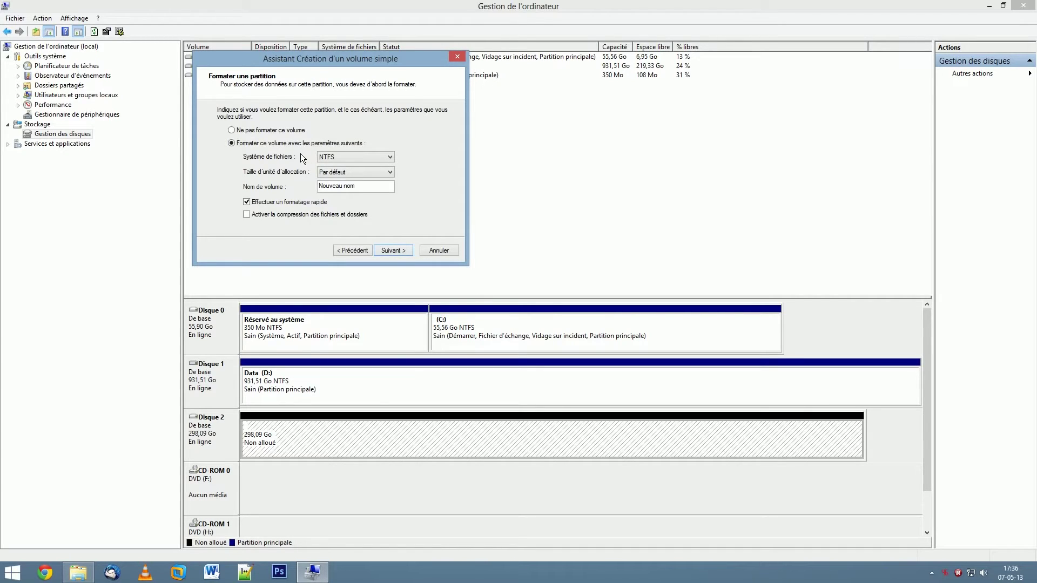
# Set the new volume to NTFS with default allocation unit size, quick format and the name test, and complete its creation
pyautogui.click(323, 157)
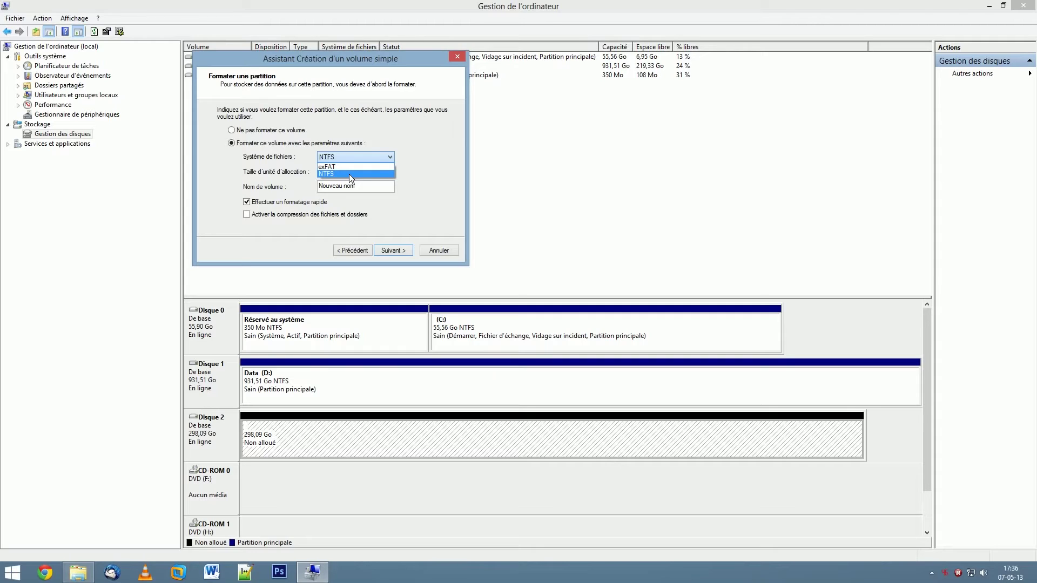
pyautogui.click(348, 173)
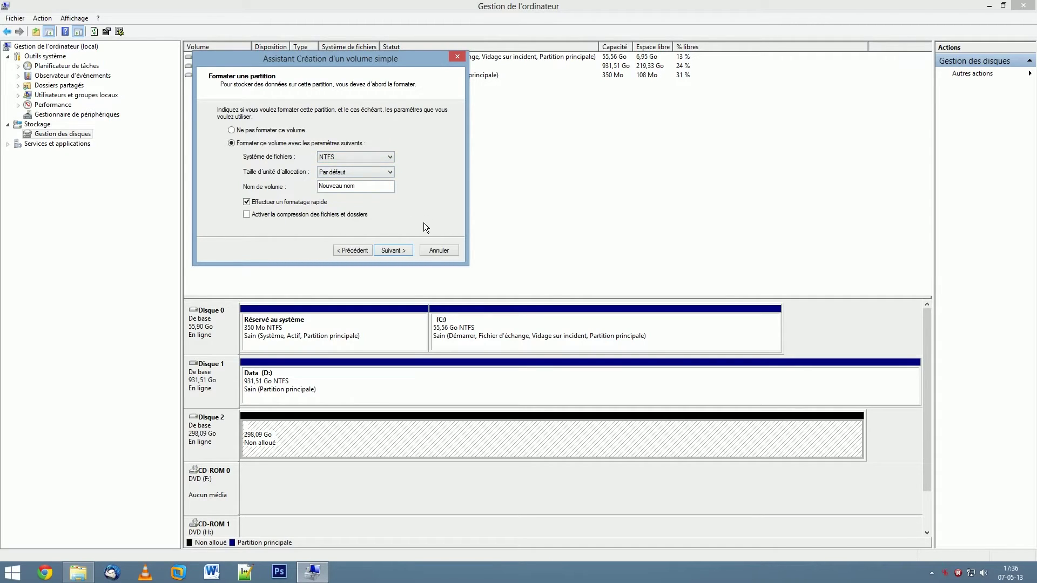
pyautogui.click(379, 157)
pyautogui.click(385, 171)
pyautogui.moveTo(358, 186); pyautogui.dragTo(278, 183)
pyautogui.write('test')
pyautogui.click(390, 250)
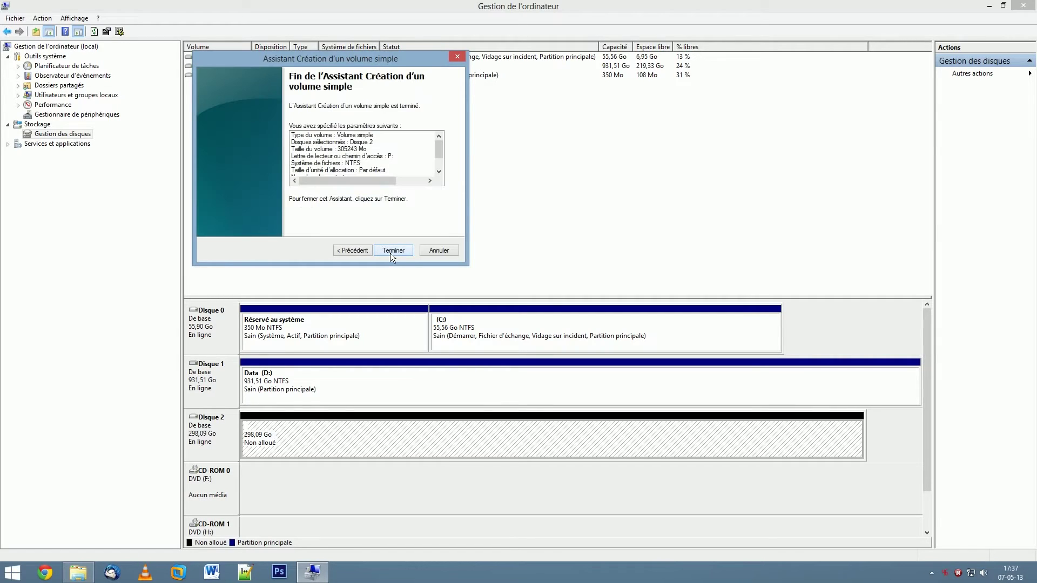
pyautogui.click(389, 250)
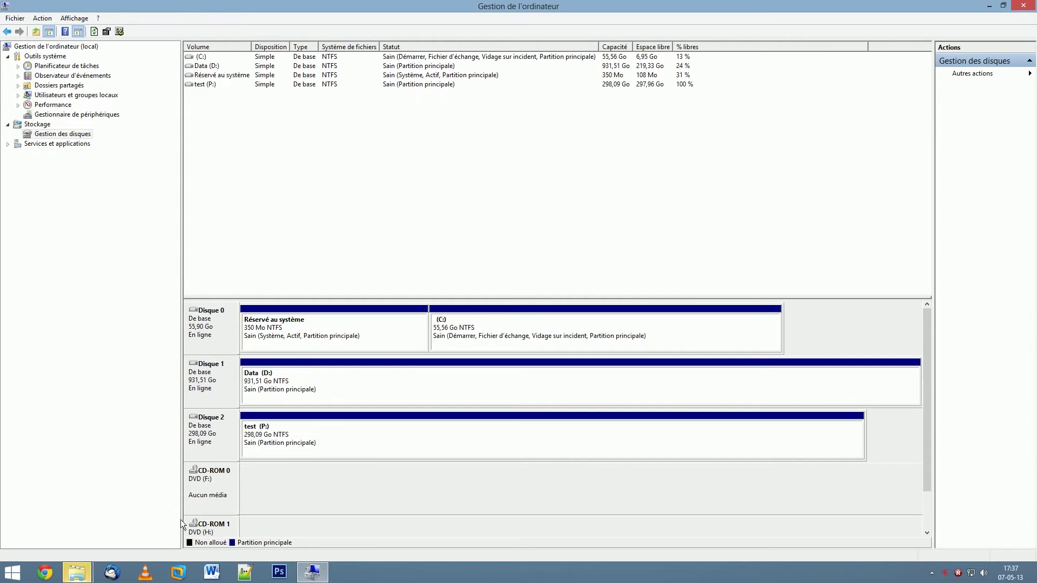
# Close the test (P:) folder window, examine the new drive in the Computer window and return to Disk Management
pyautogui.click(76, 572)
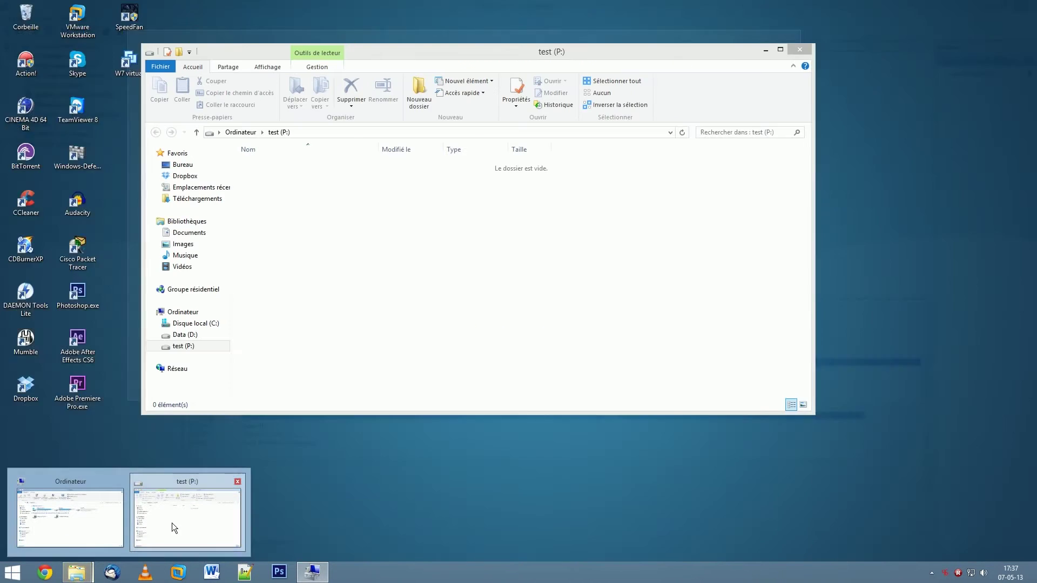
pyautogui.click(172, 522)
pyautogui.click(802, 50)
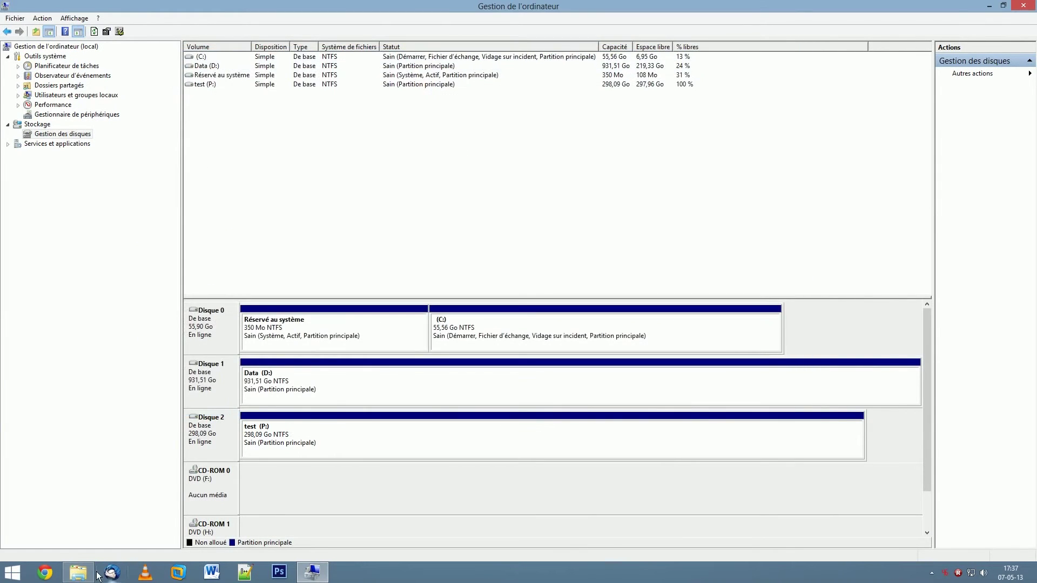
pyautogui.click(80, 574)
pyautogui.click(529, 149)
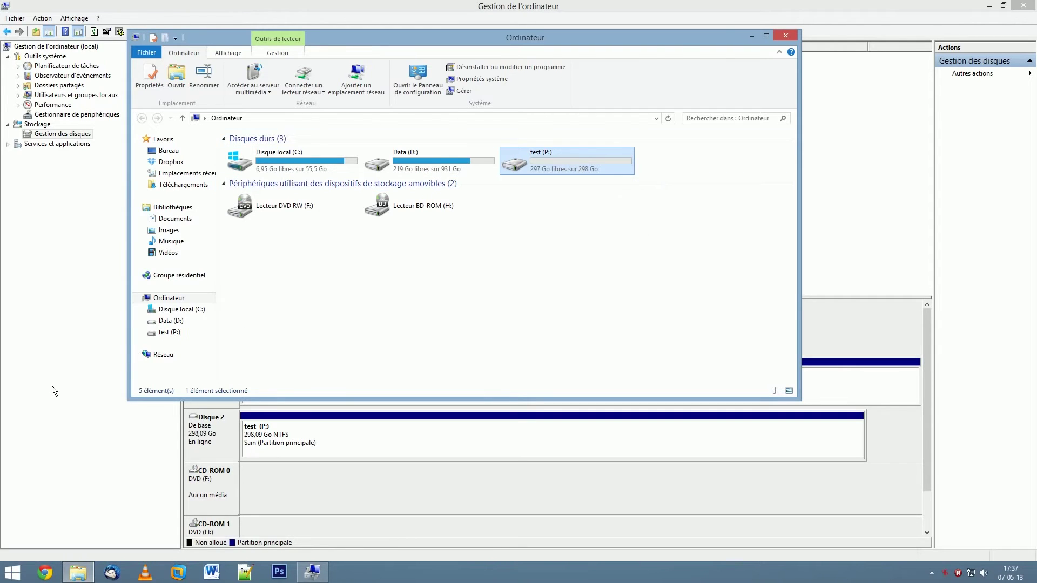
pyautogui.click(124, 400)
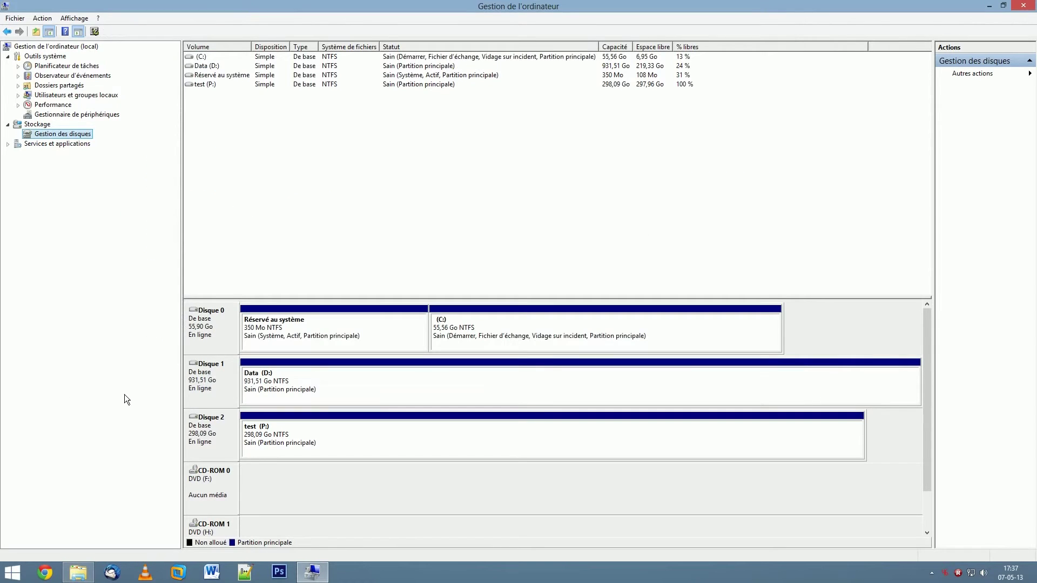
# Shrink the test (P:) volume on Disk 2 by 100000 MB
pyautogui.rightClick(451, 436)
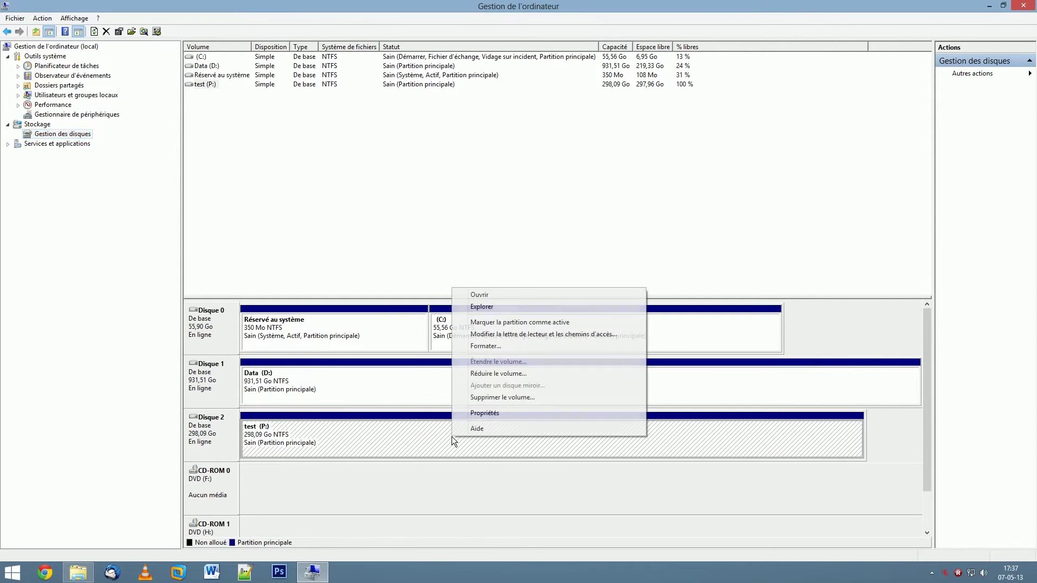
pyautogui.click(532, 373)
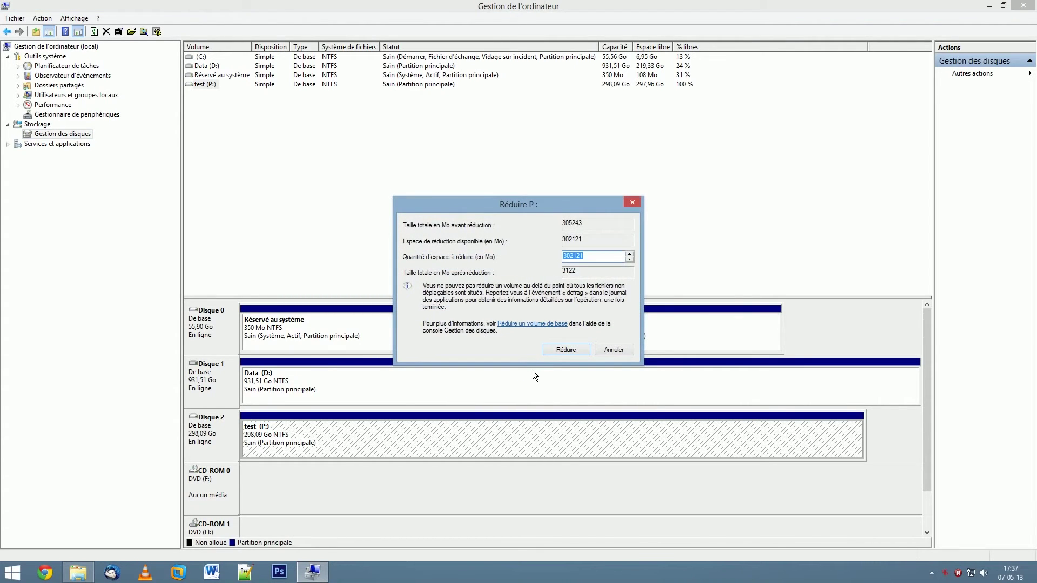
pyautogui.moveTo(591, 202); pyautogui.dragTo(562, 149)
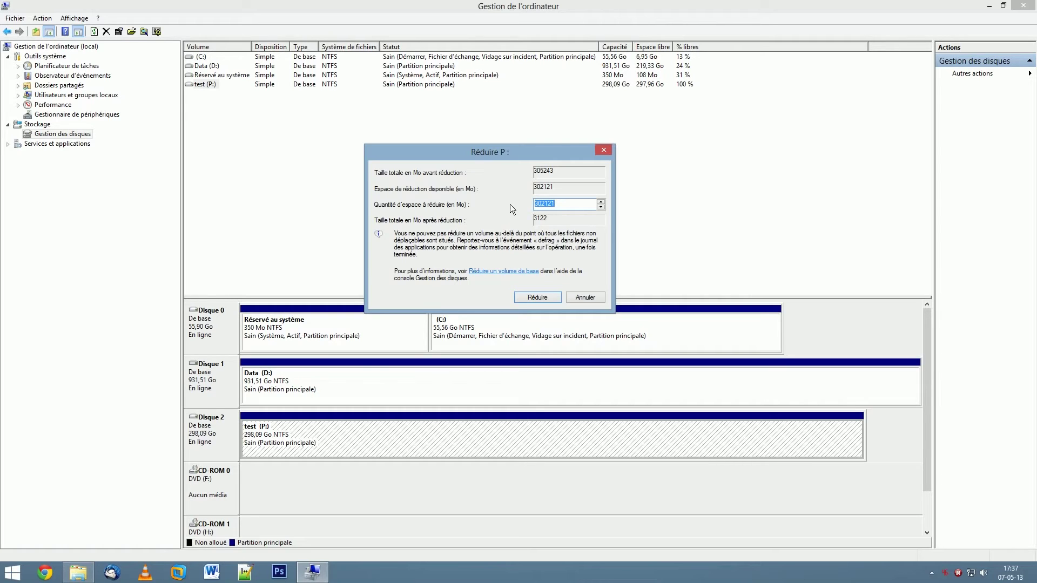
pyautogui.write('100000')
pyautogui.click(538, 297)
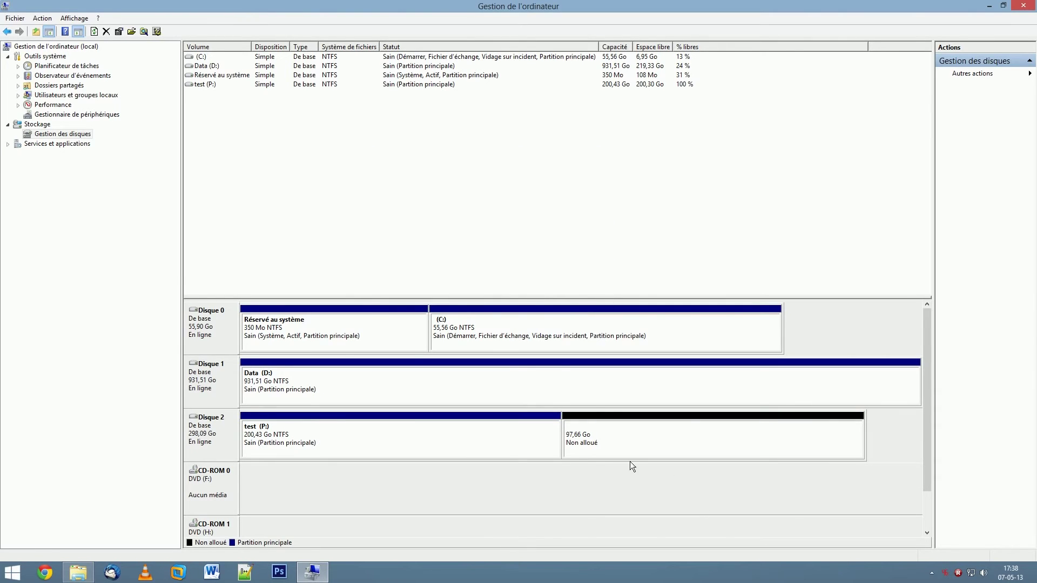
# Select the unallocated space next to the test (P:) volume on Disk 2
pyautogui.click(668, 447)
pyautogui.click(500, 452)
pyautogui.click(643, 447)
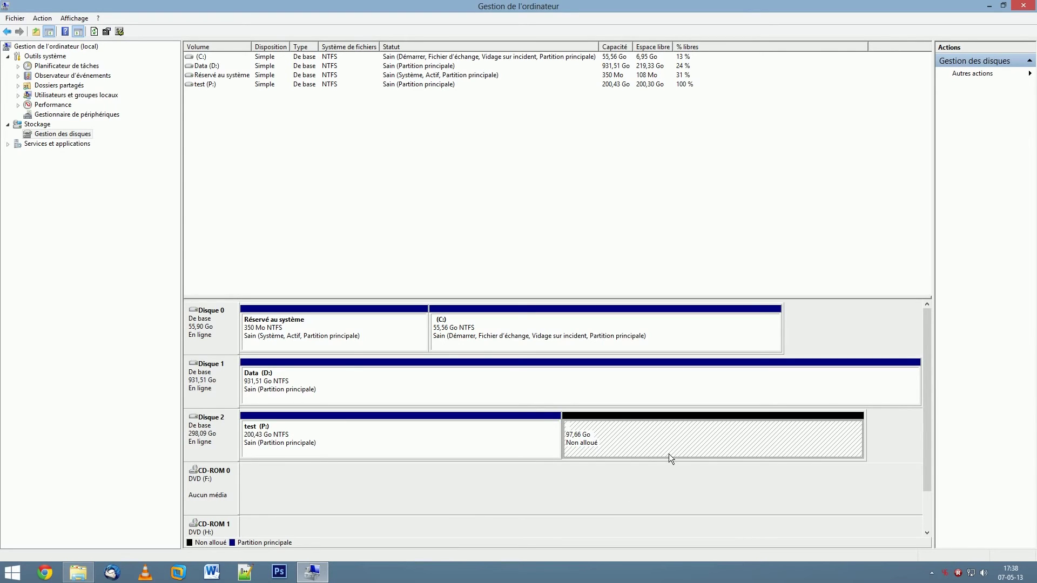
# Start a new simple volume in Disk 2's unallocated space, using the full 99999 MB and assigning drive letter O
pyautogui.rightClick(656, 446)
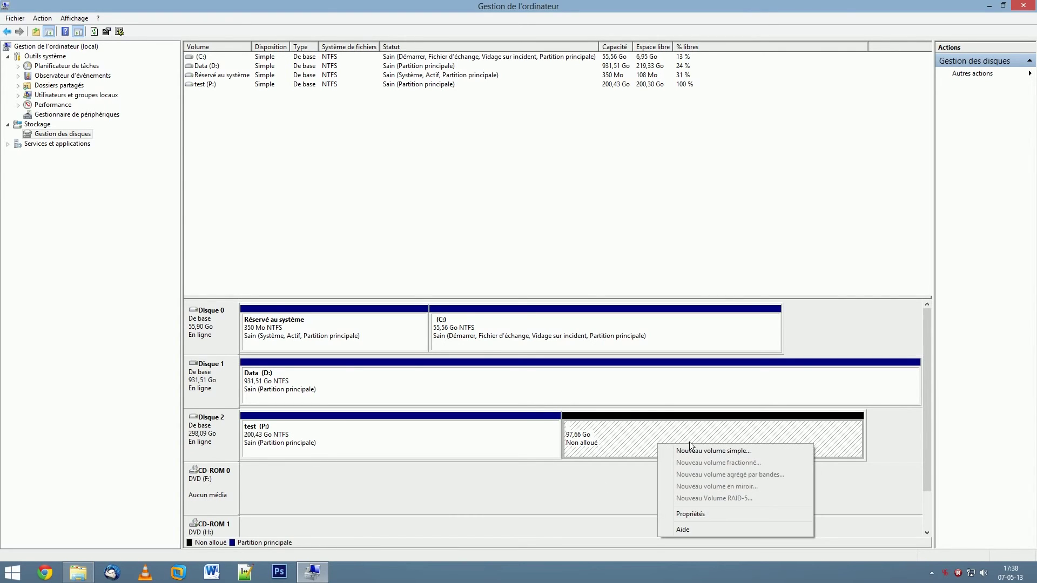
pyautogui.click(728, 453)
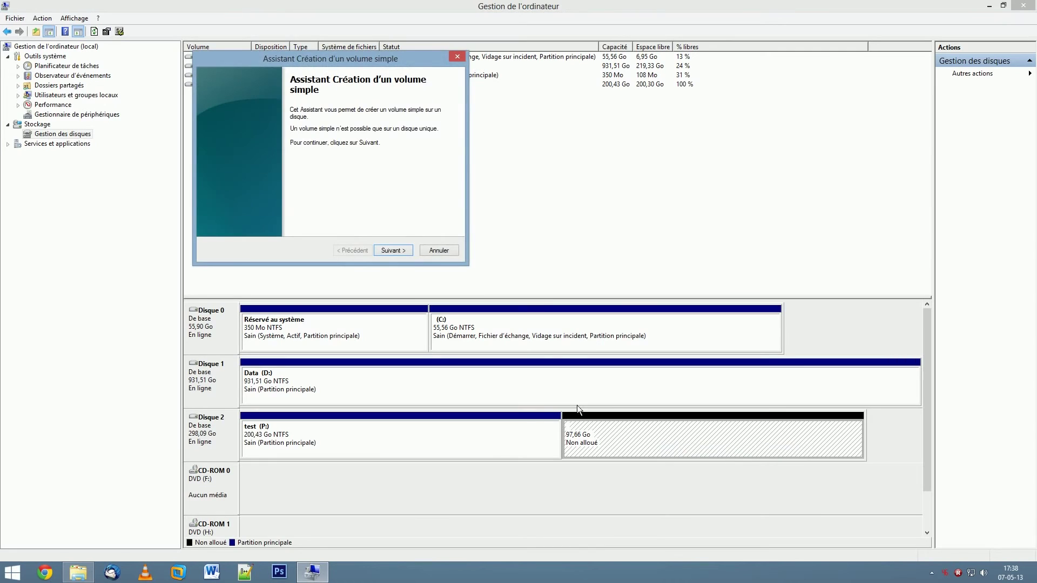
pyautogui.click(403, 247)
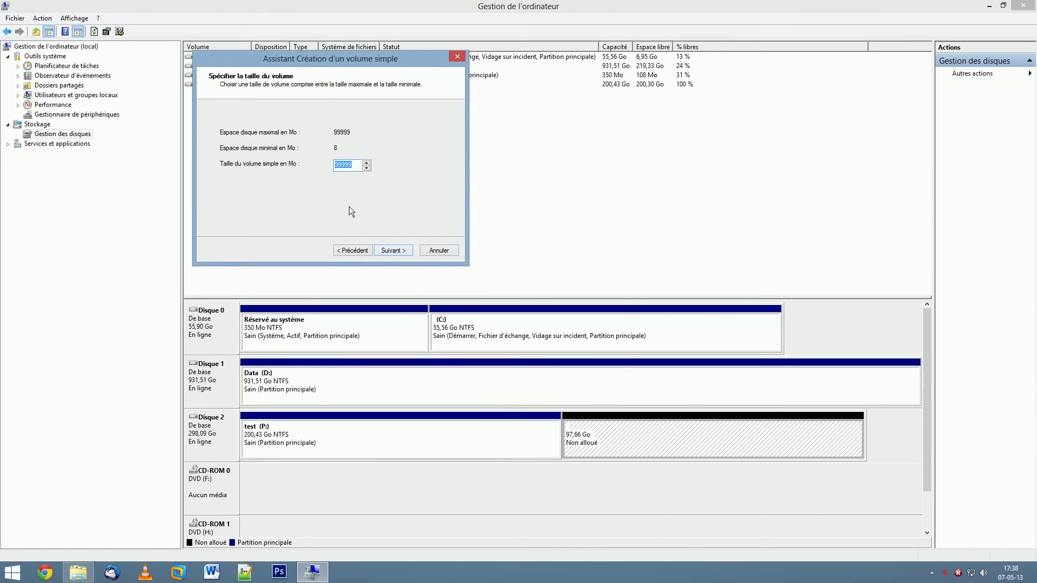
pyautogui.click(393, 250)
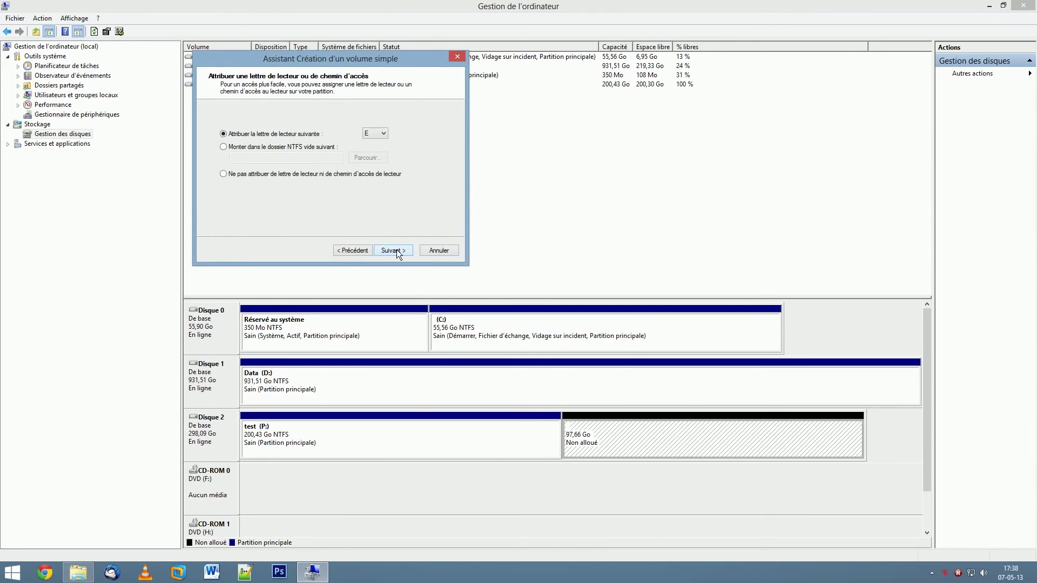
pyautogui.click(388, 135)
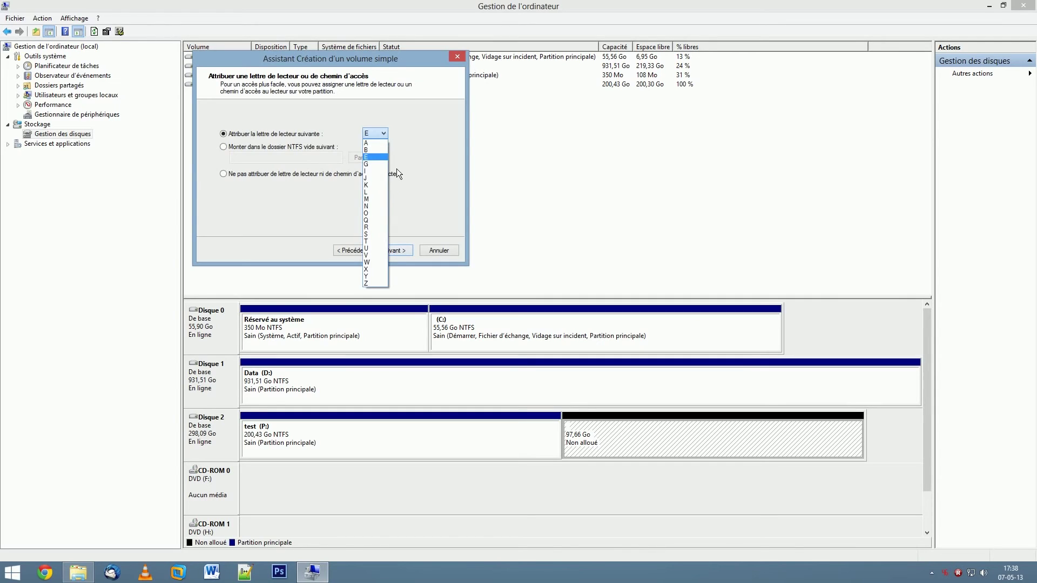
pyautogui.click(379, 210)
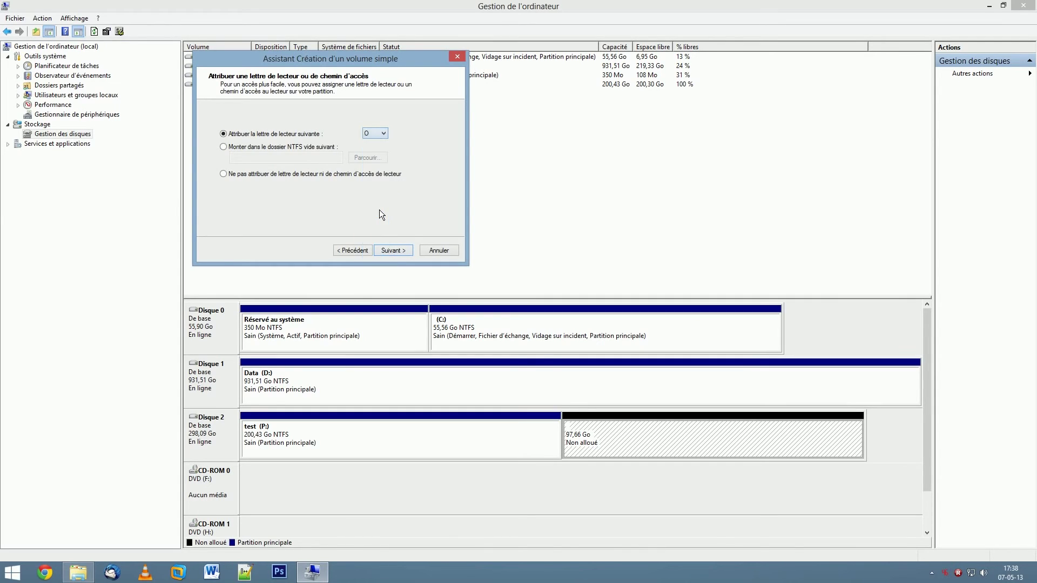
pyautogui.click(395, 249)
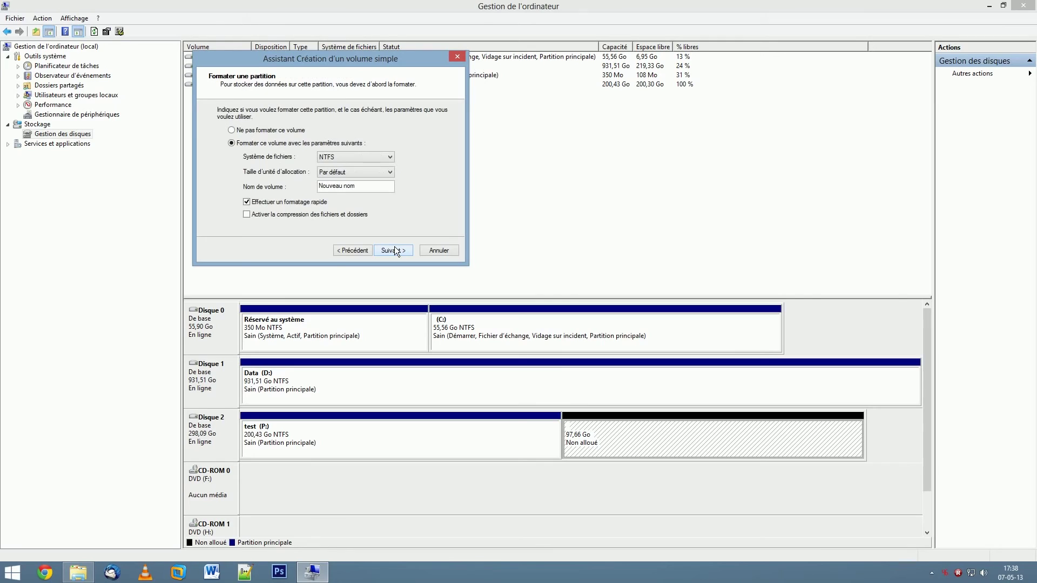
# Name the new volume 100, keep NTFS with default allocation unit size and quick format, and complete its creation
pyautogui.press('Tab')
pyautogui.write('100')
pyautogui.click(399, 251)
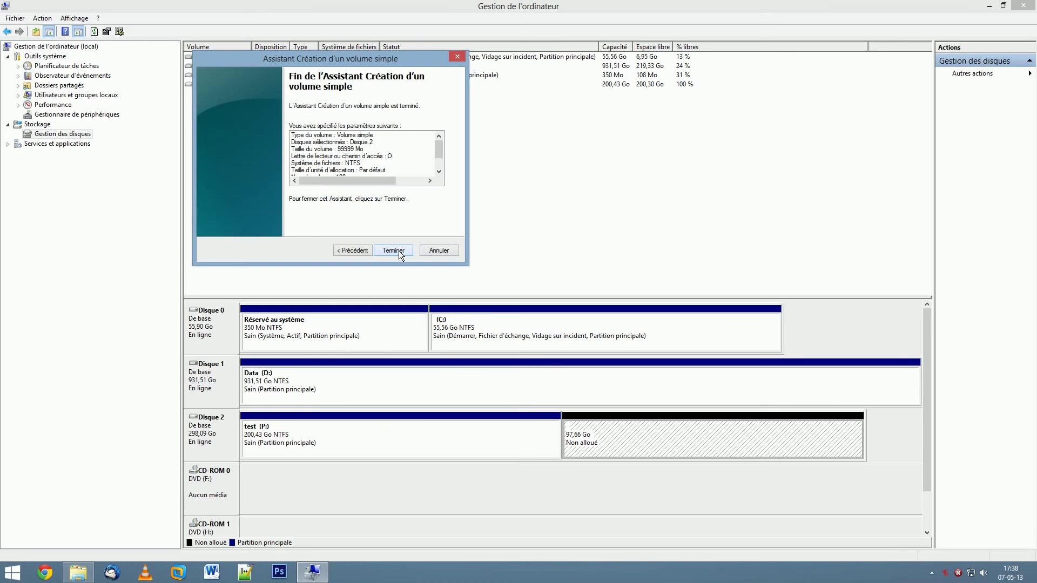
pyautogui.click(398, 250)
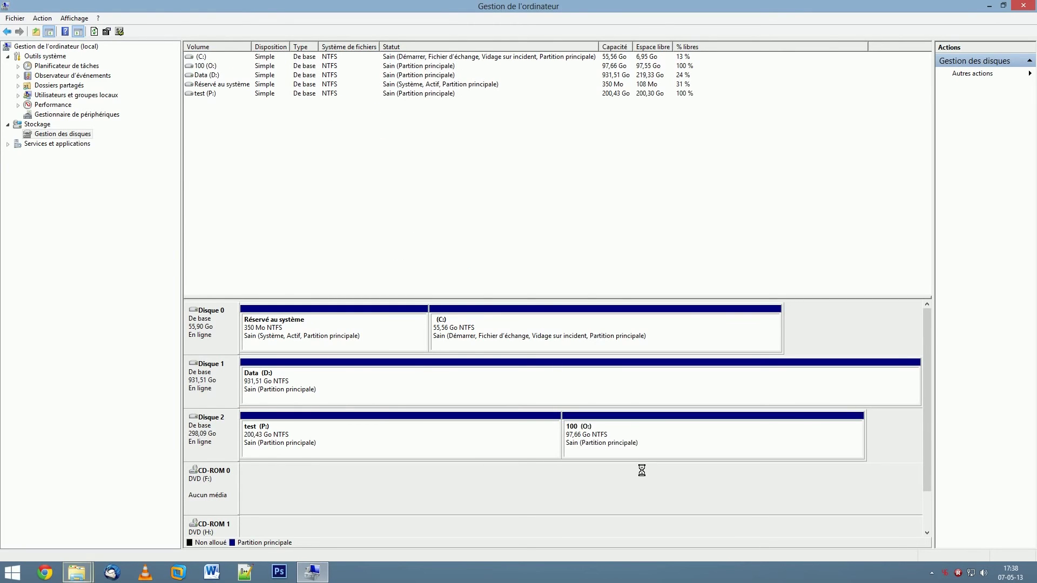
# Close the 100 (O:) folder window and examine the hard drives listed in the Computer window
pyautogui.moveTo(76, 572)
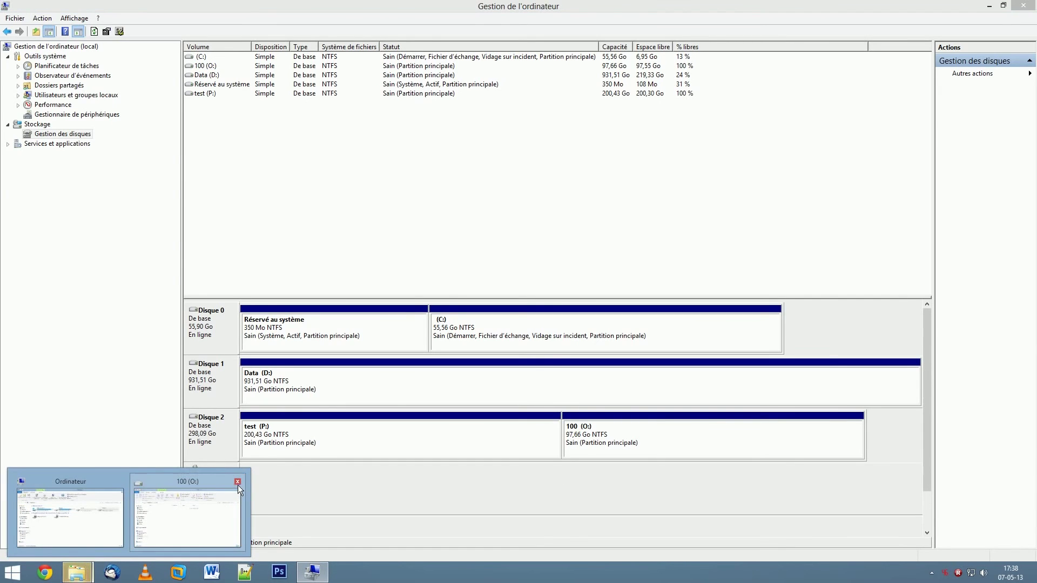
pyautogui.click(218, 487)
pyautogui.click(608, 228)
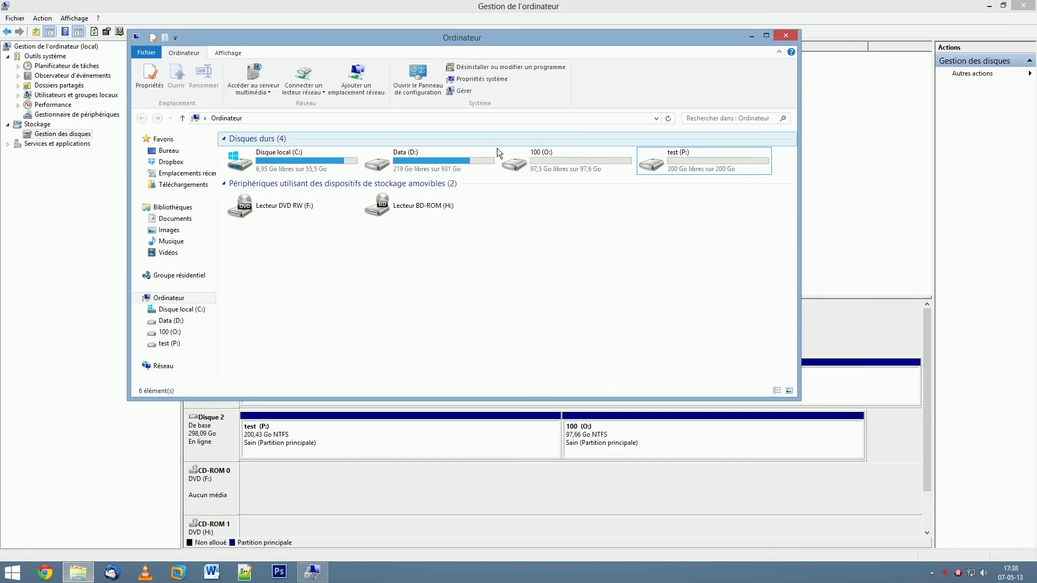
pyautogui.moveTo(539, 229); pyautogui.dragTo(730, 205)
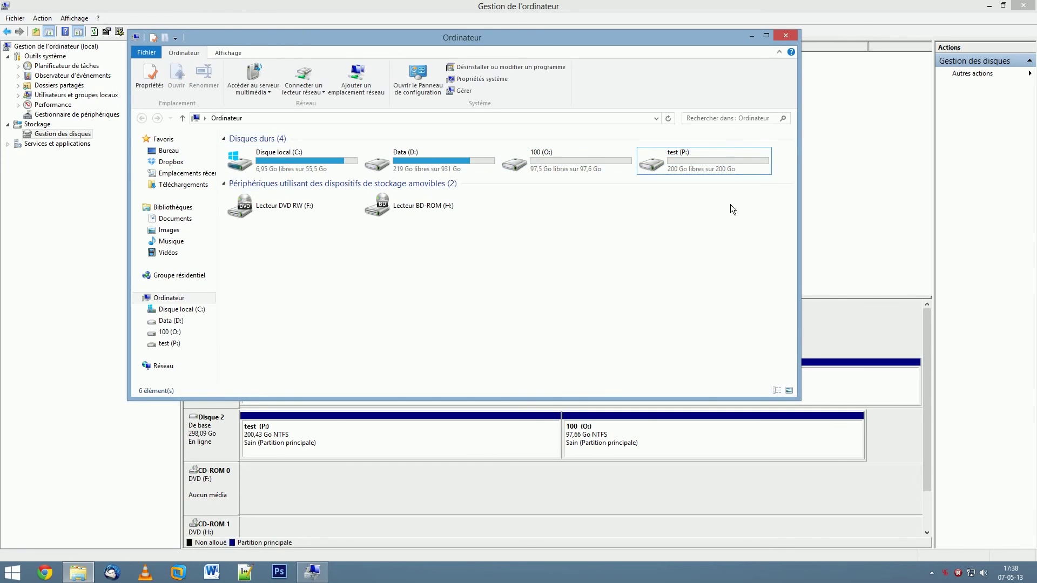
# Open the test (P:) drive to view its contents and return to the Computer drive overview
pyautogui.doubleClick(682, 164)
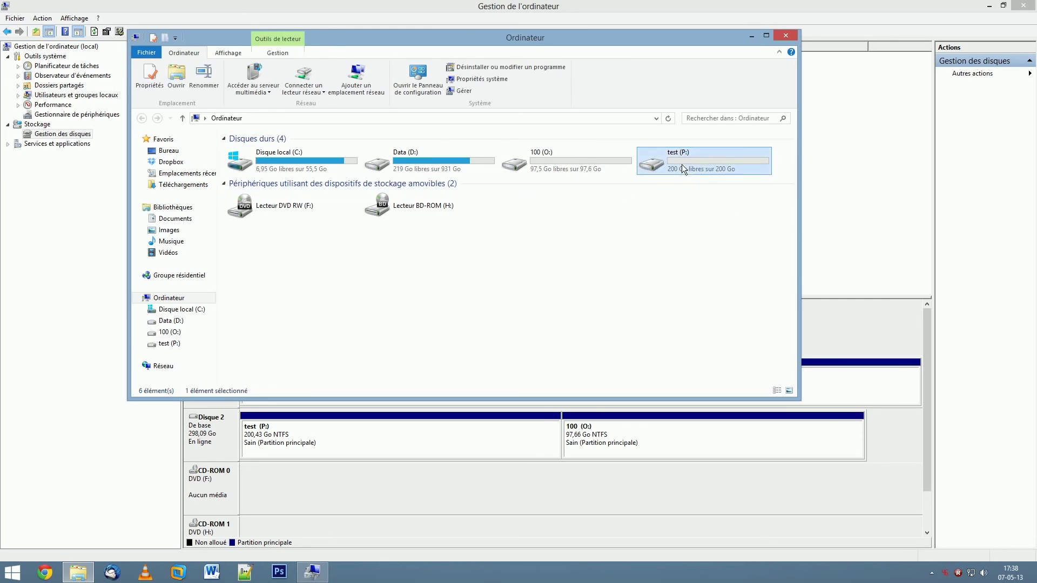
pyautogui.click(142, 119)
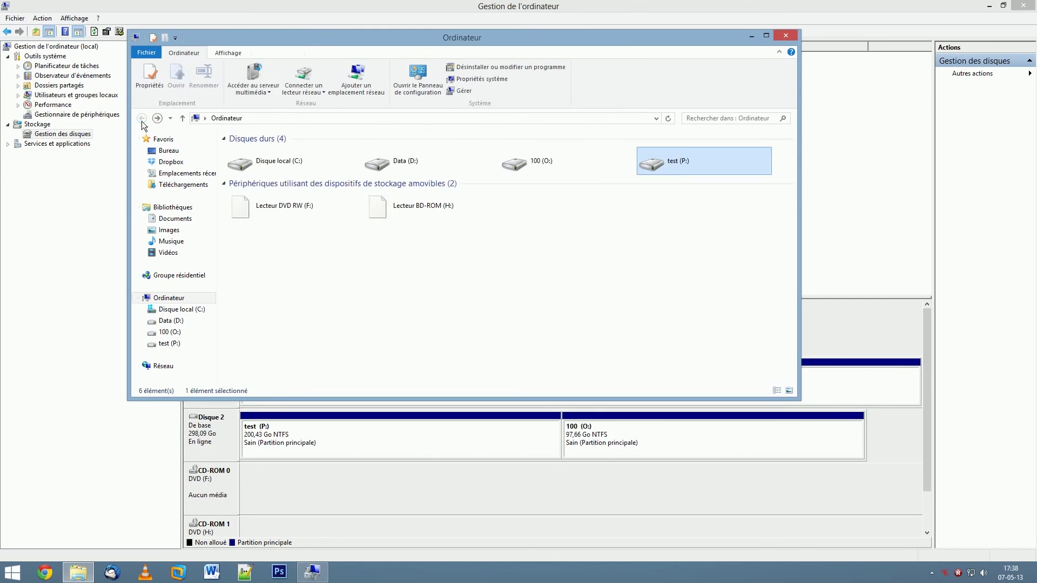
pyautogui.click(577, 165)
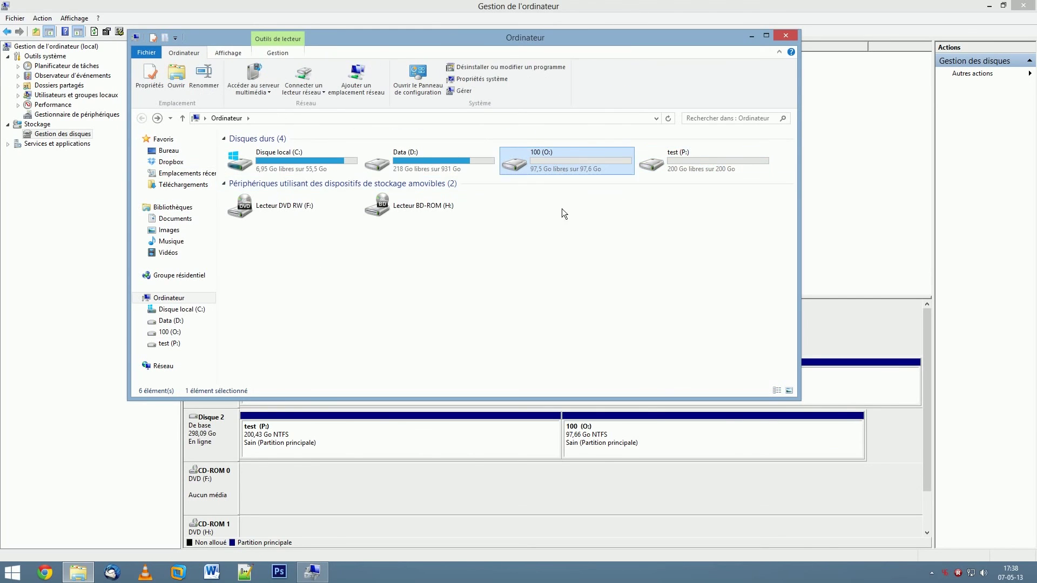
pyautogui.doubleClick(704, 169)
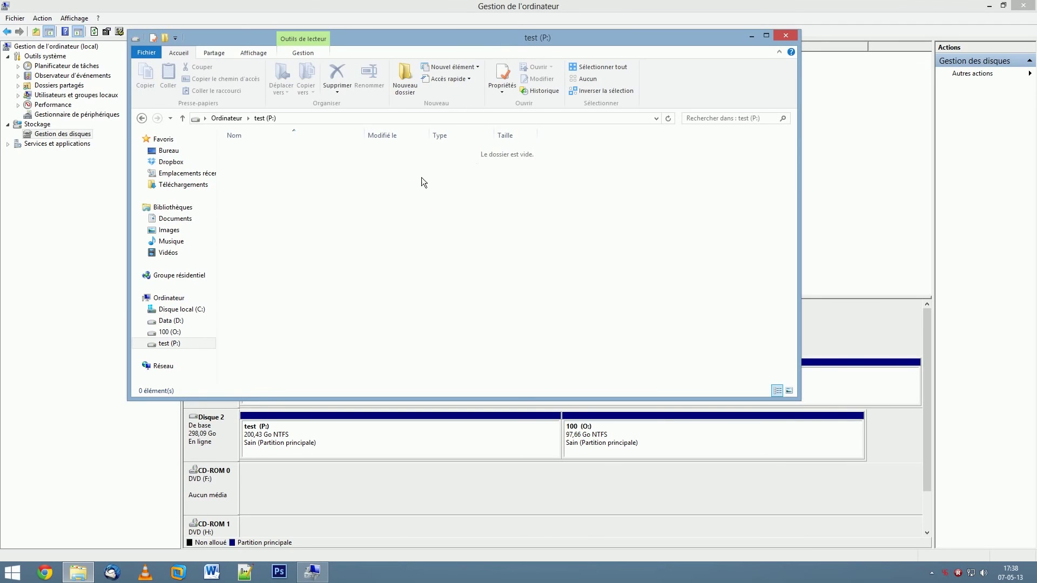
pyautogui.click(140, 118)
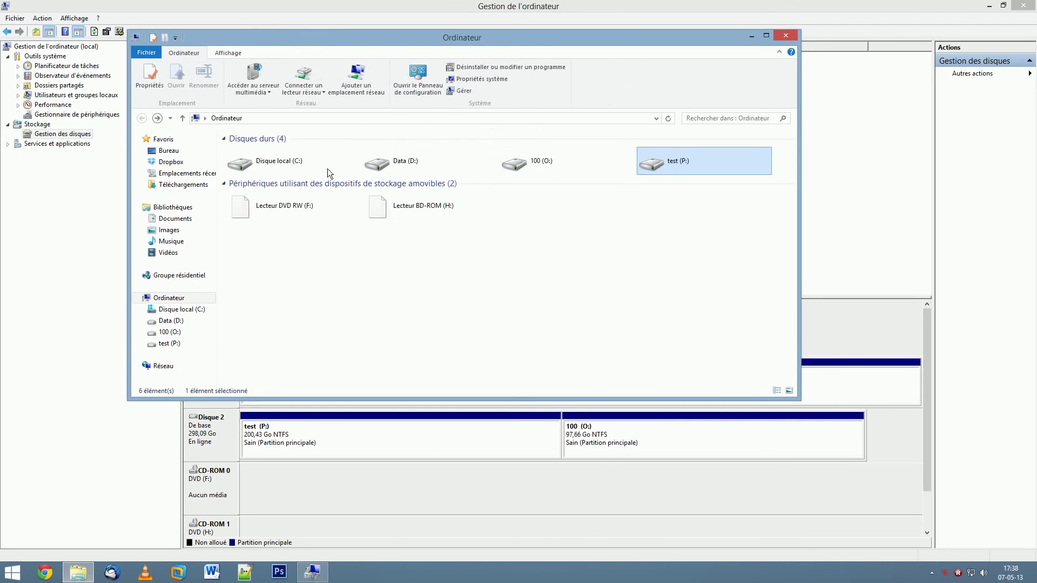
# Open the format options for the test (P:) drive and dismiss them without formatting
pyautogui.rightClick(710, 164)
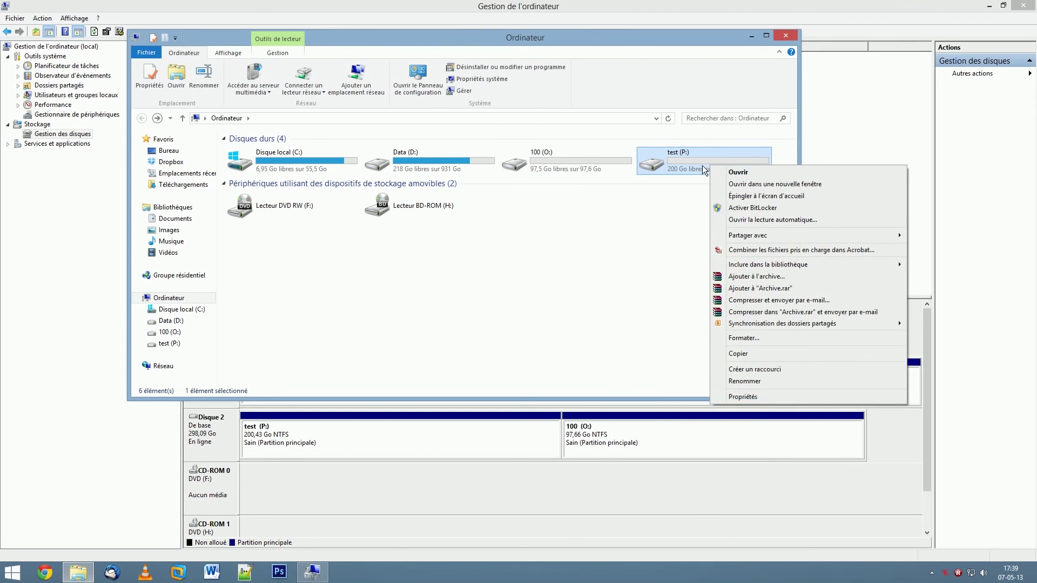
pyautogui.click(748, 339)
pyautogui.click(314, 195)
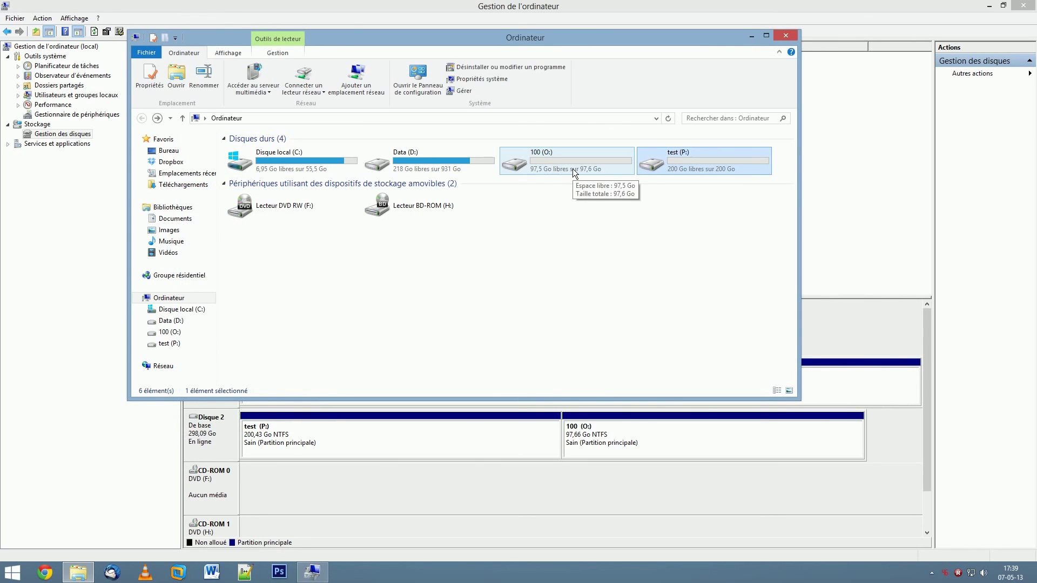
# Close the Computer window and the Computer Management window
pyautogui.click(787, 35)
pyautogui.moveTo(1034, 10)
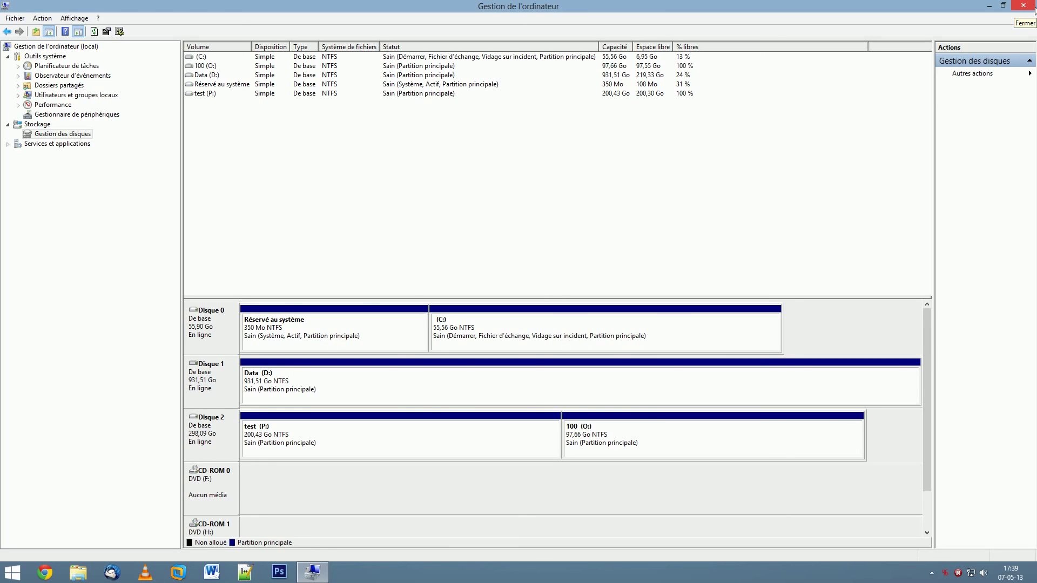
pyautogui.click(1033, 8)
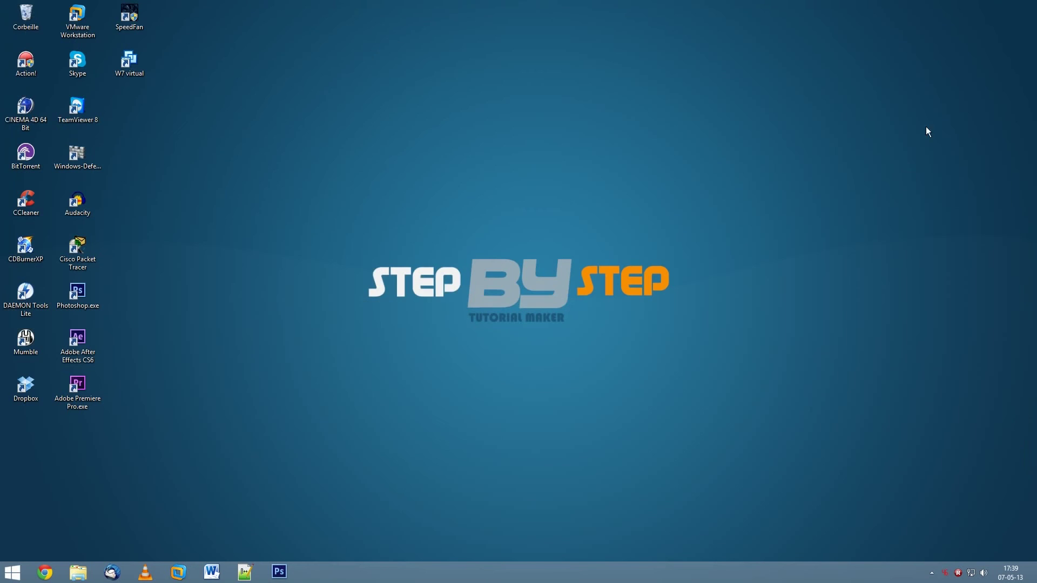